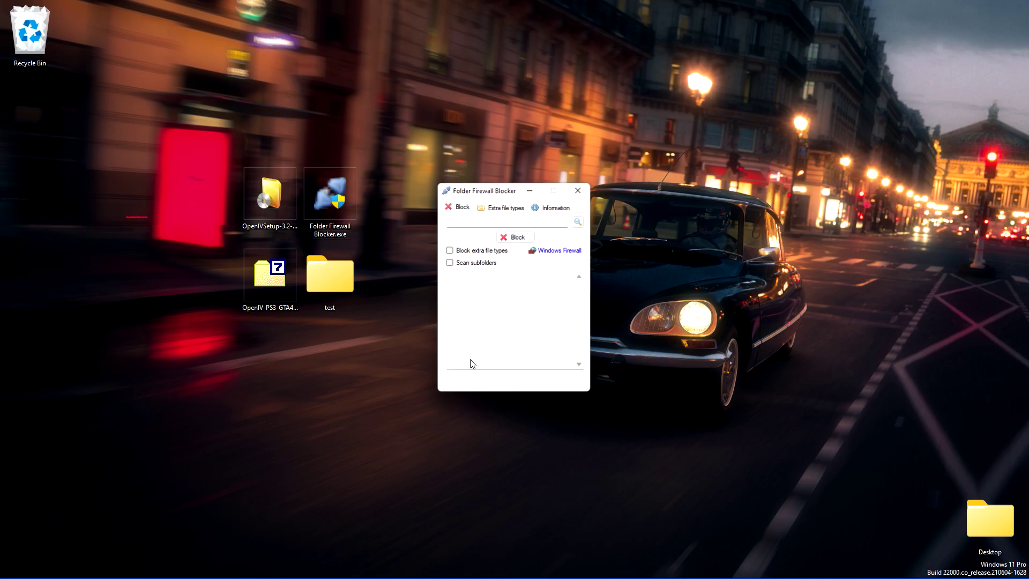
Step: Set the blocker's path to the Desktop folder and block its executables, confirming with Yes
drag(489, 190, 606, 64)
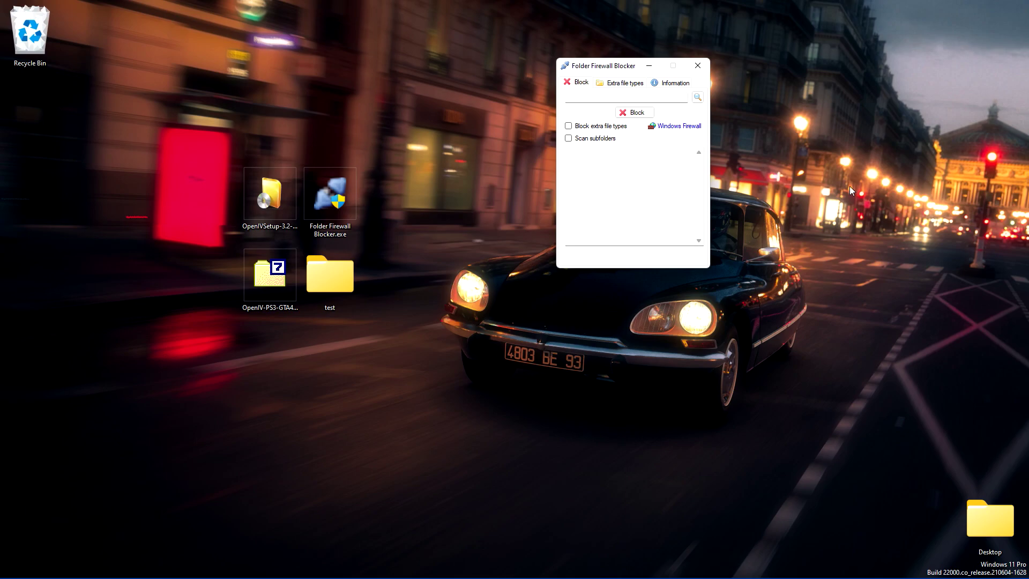
click(697, 97)
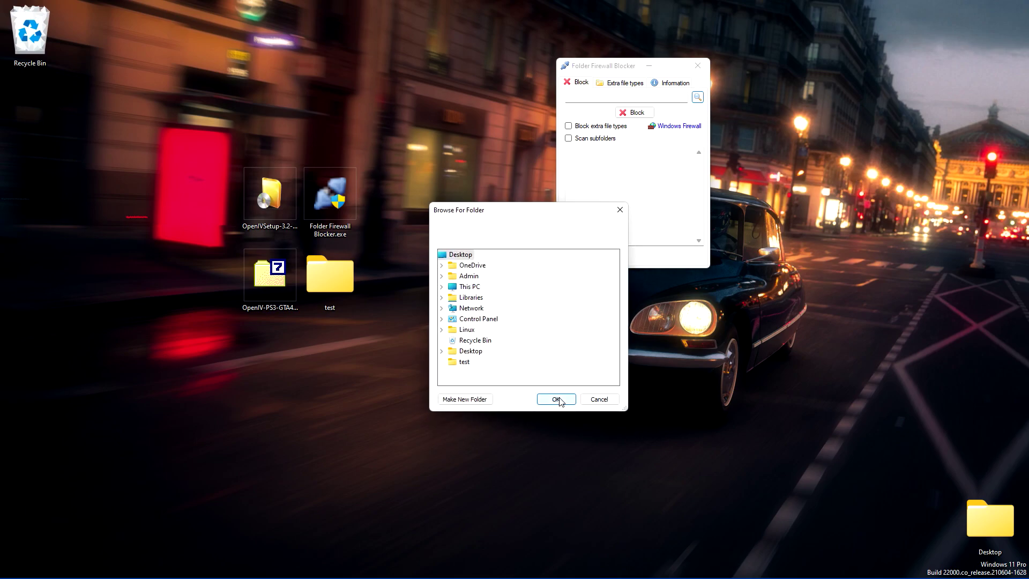
click(556, 400)
click(633, 112)
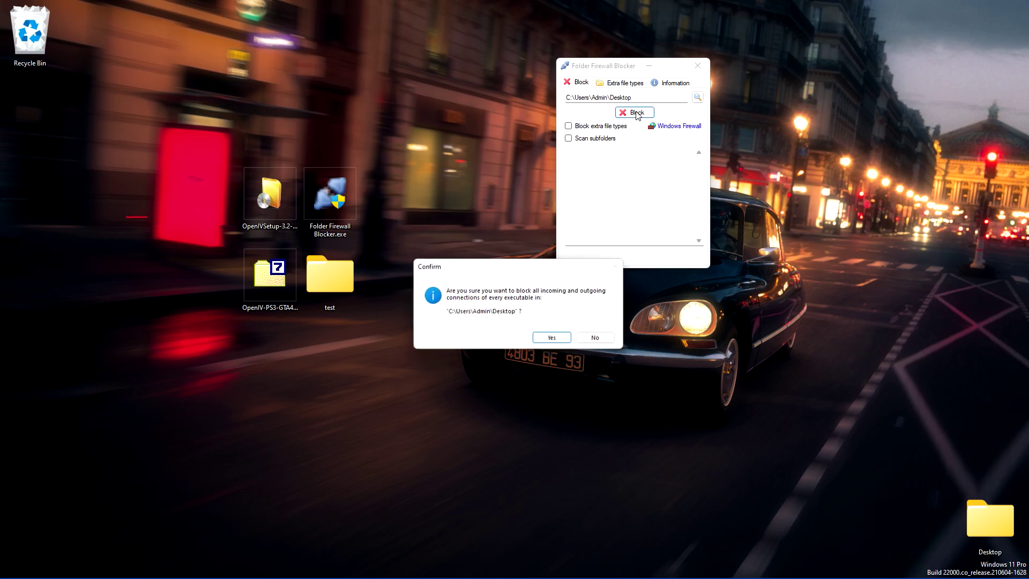
click(556, 338)
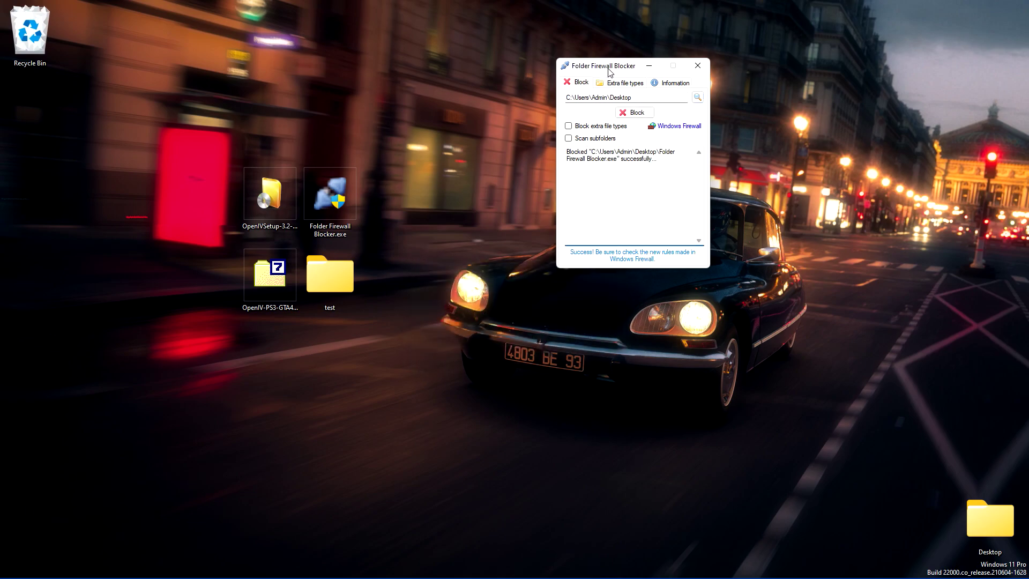
drag(608, 72, 620, 30)
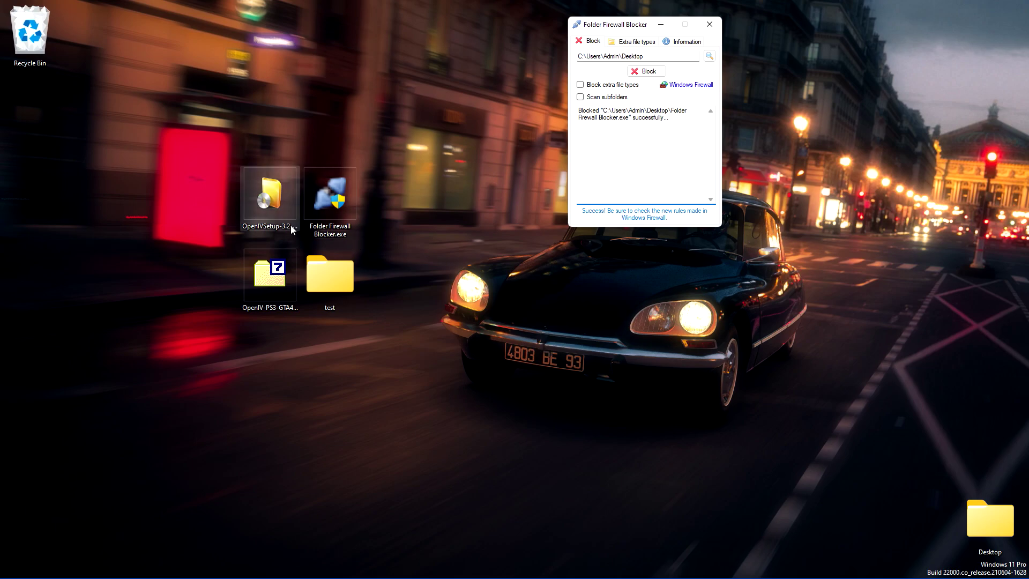
Step: Run OpenIVSetup, accept the licence terms and install OpenIV 3.2 with the desktop icon option kept
double_click(270, 196)
click(627, 408)
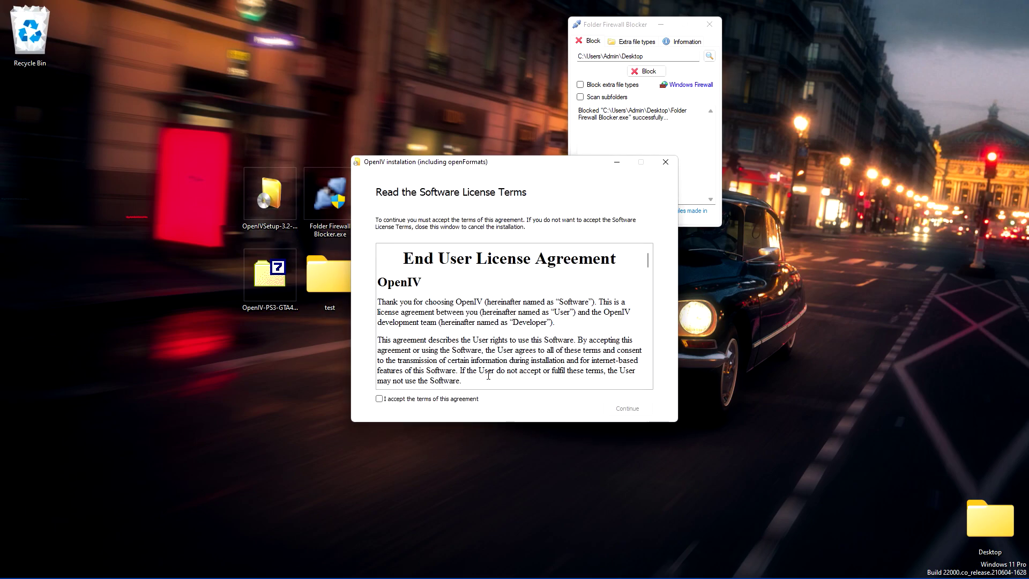
click(461, 399)
click(611, 406)
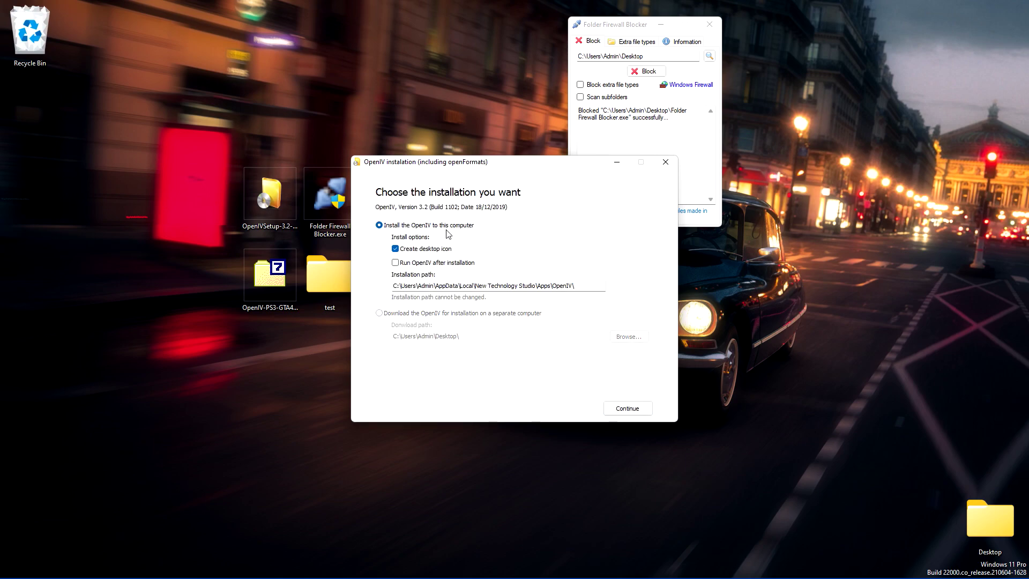
click(637, 412)
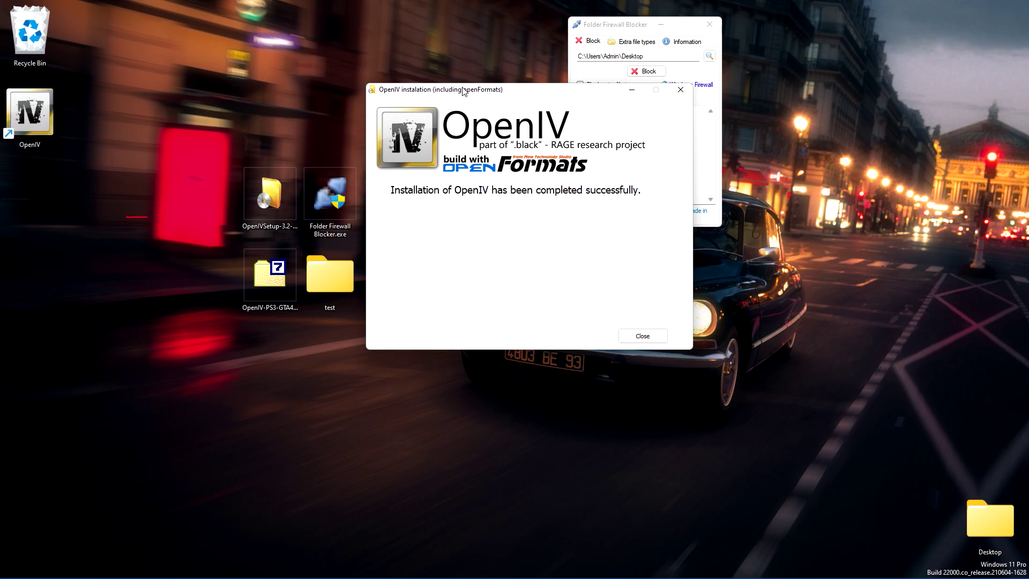
Step: Close the installer and open the OpenIV shortcut's file location
click(641, 338)
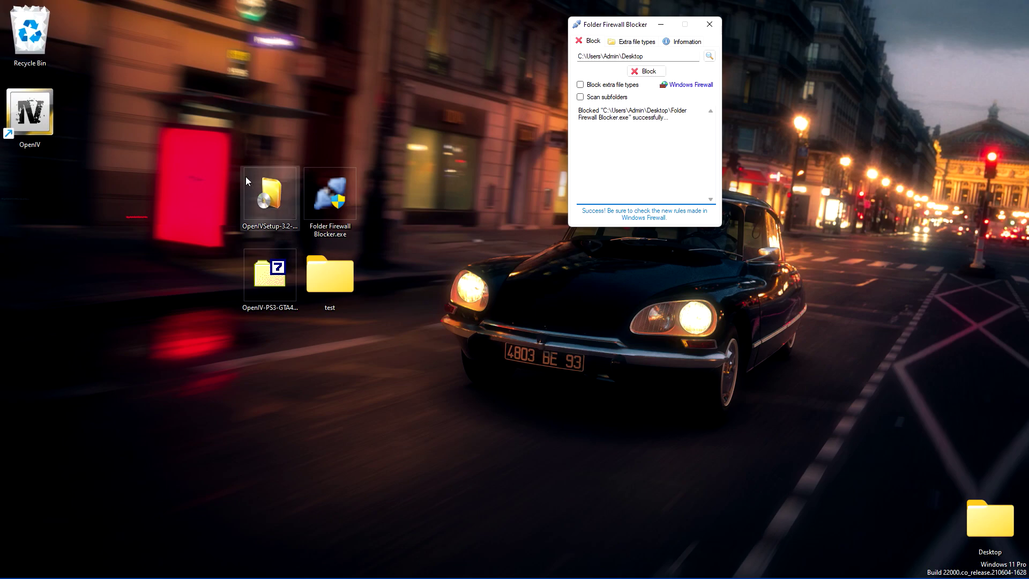
drag(43, 124, 404, 207)
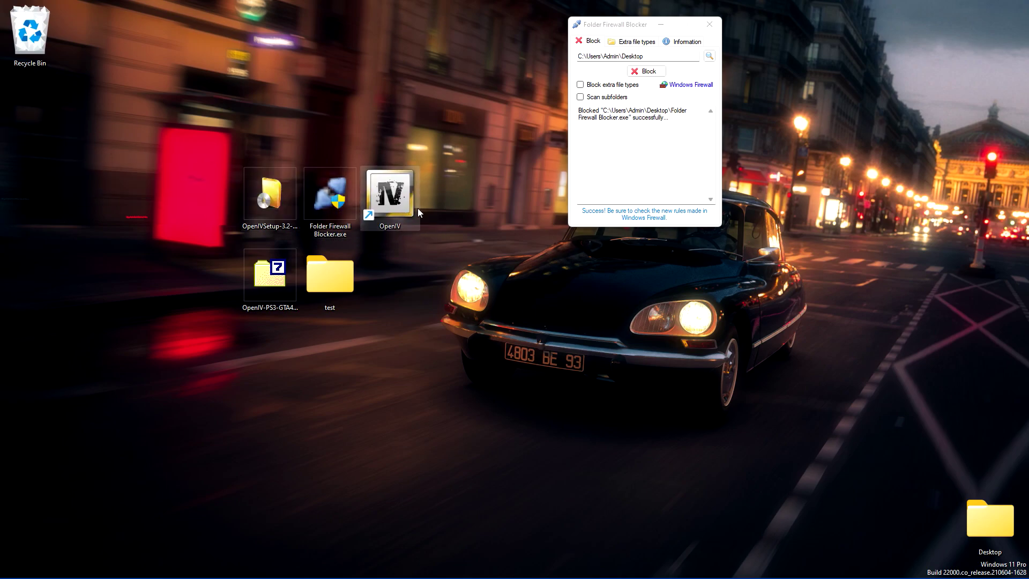
double_click(388, 195)
right_click(388, 195)
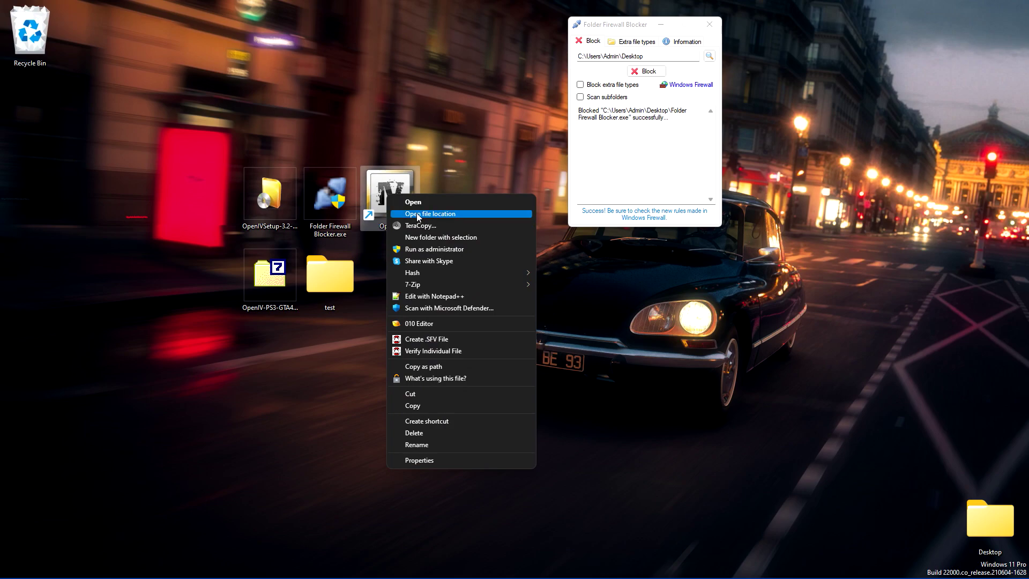
click(459, 212)
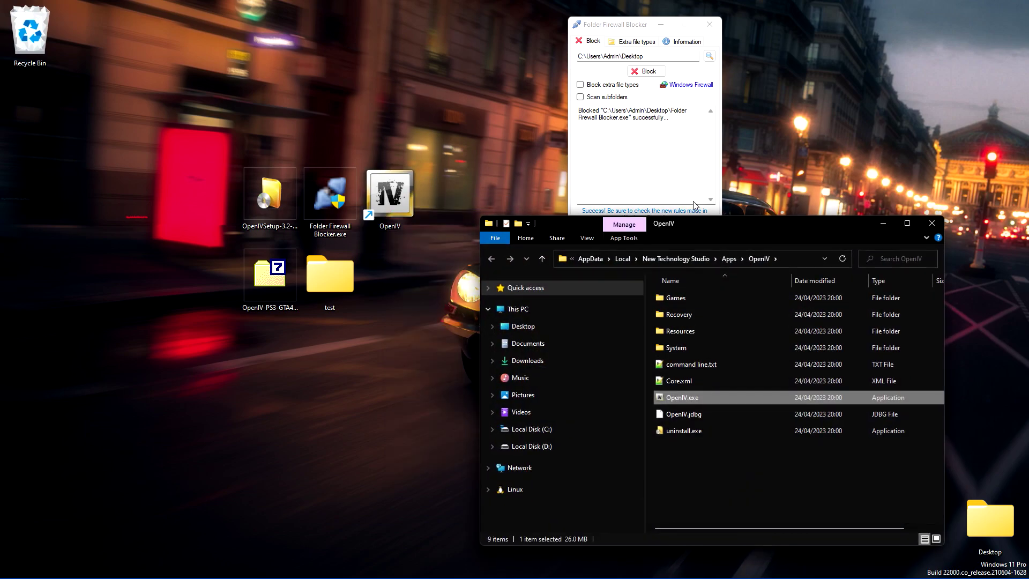
Step: Review the nine items in the OpenIV install folder and select its full path in the address bar
drag(674, 223, 649, 77)
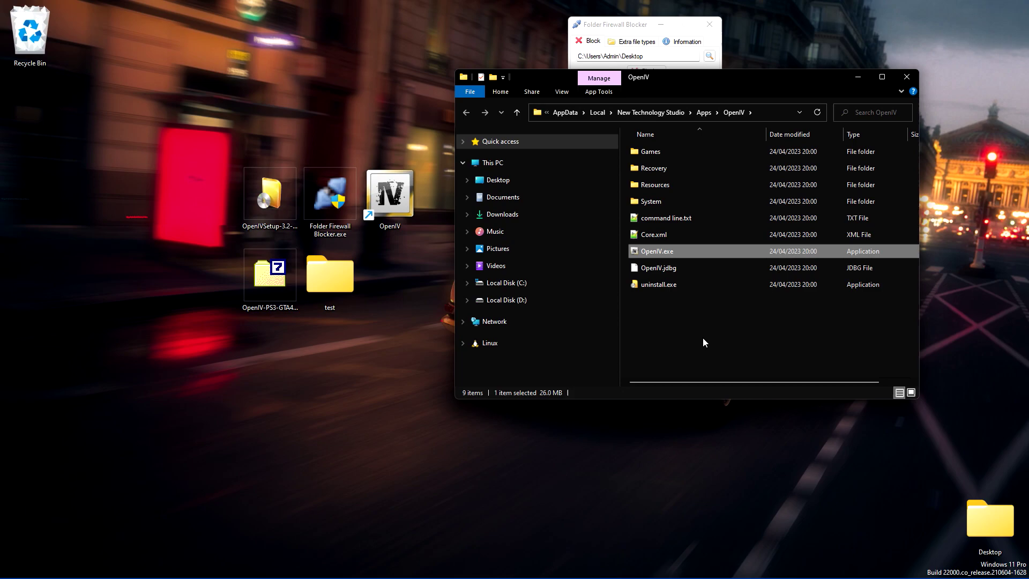
drag(758, 341, 670, 152)
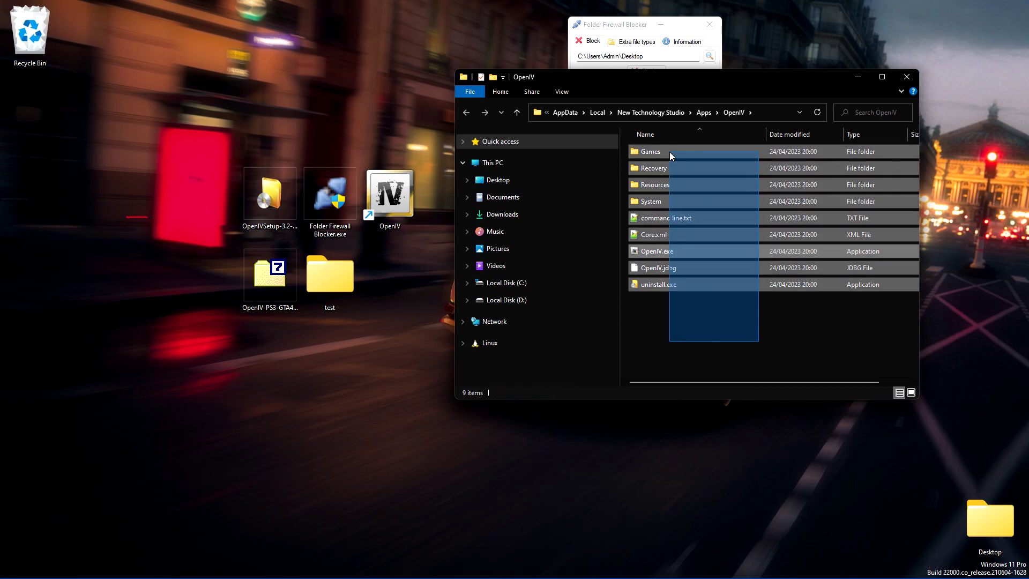
drag(646, 84, 623, 155)
click(705, 394)
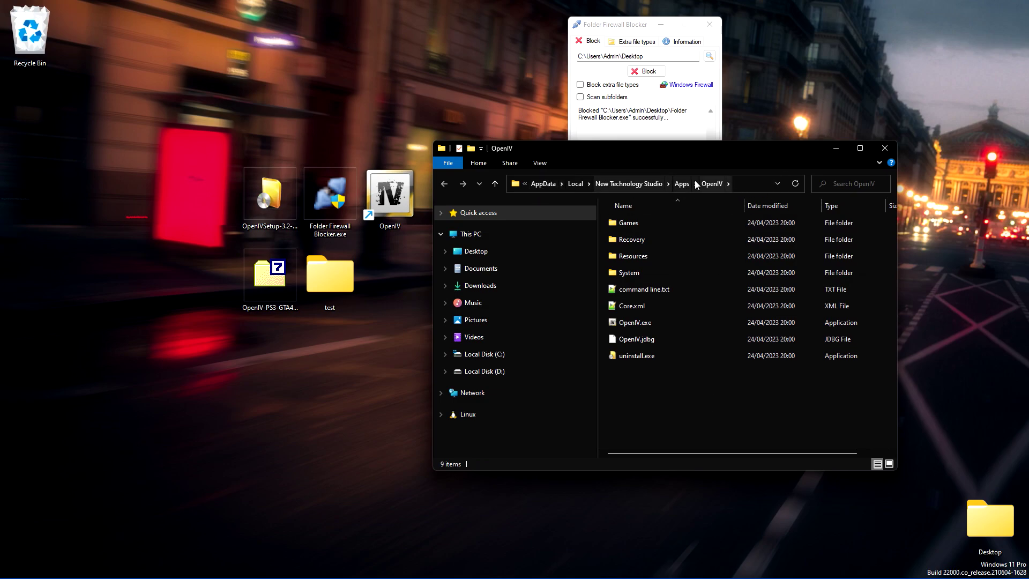
click(748, 183)
key(ctrl+c)
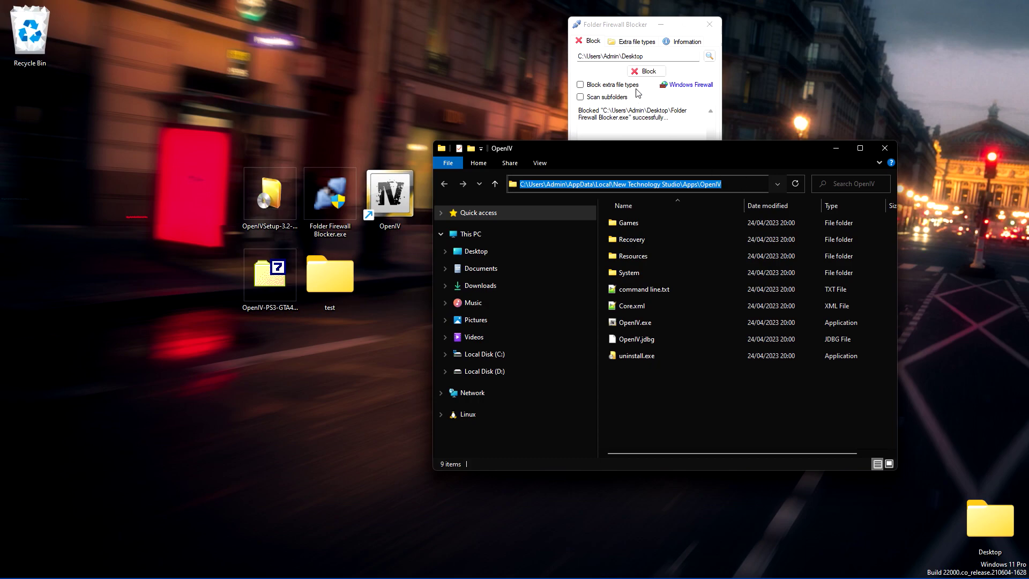
Step: Paste the OpenIV install path into Folder Firewall Blocker, block it, confirm, and close the blocker
click(646, 70)
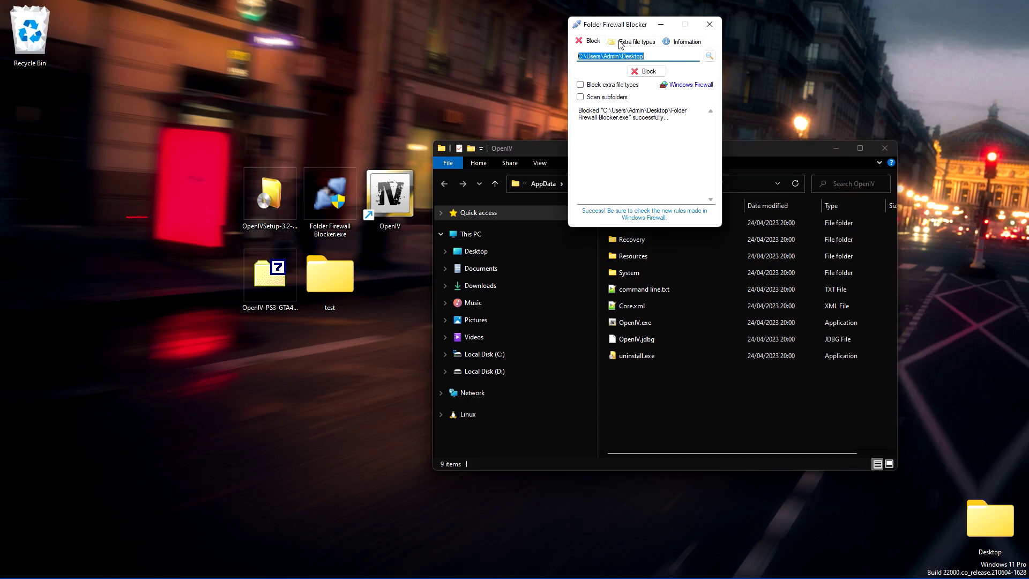
key(ctrl+v)
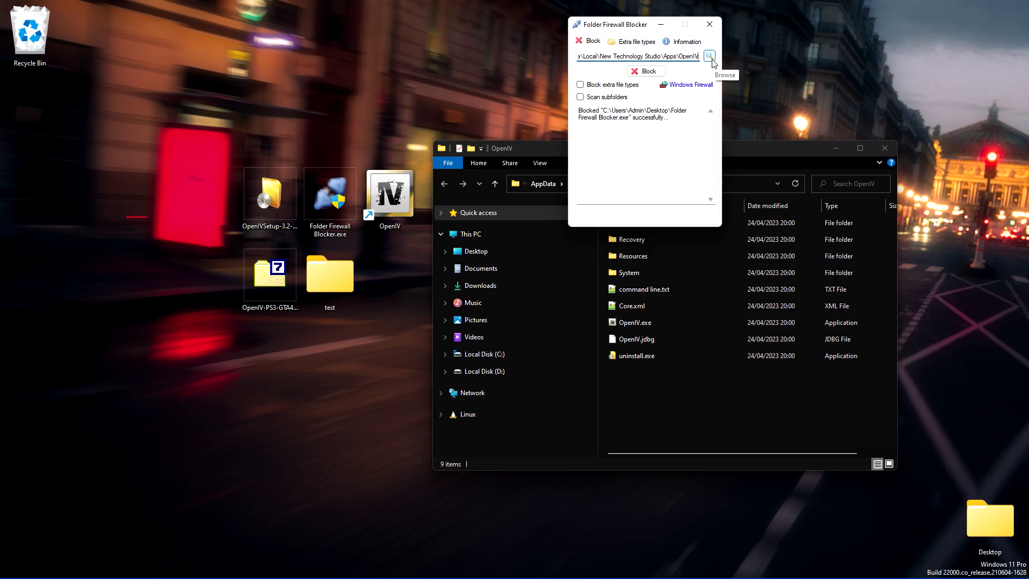
click(647, 71)
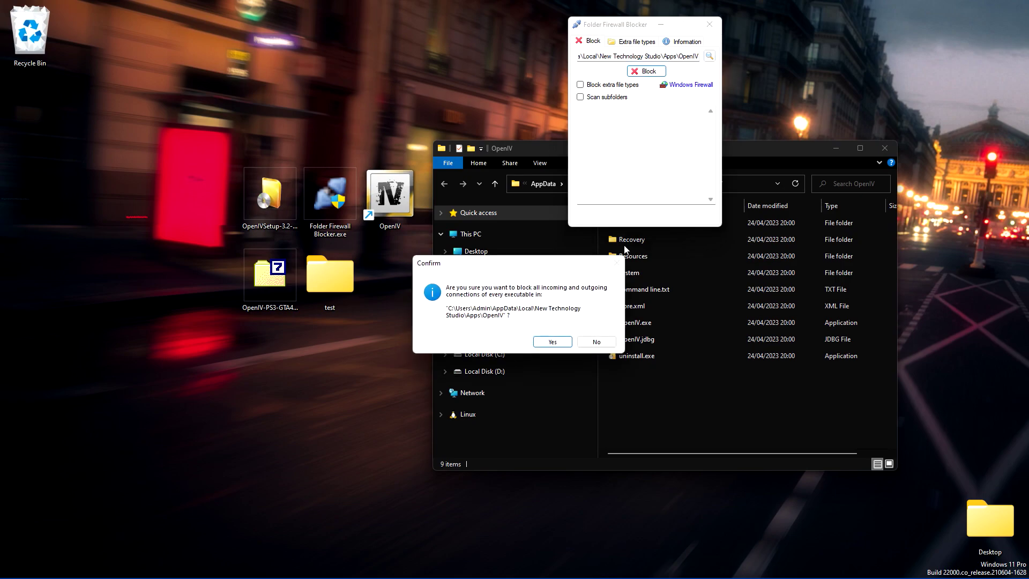
click(553, 346)
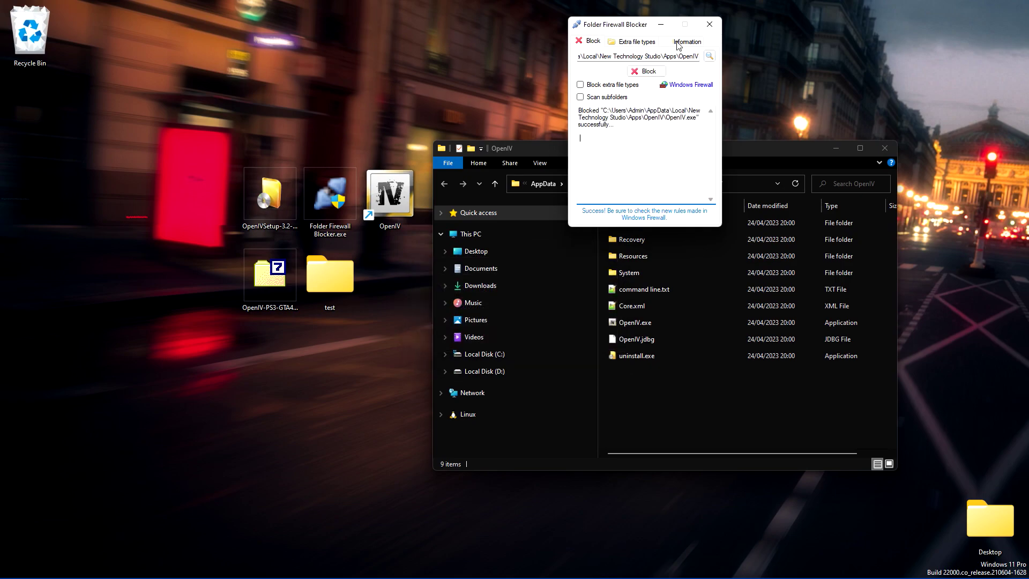
click(708, 25)
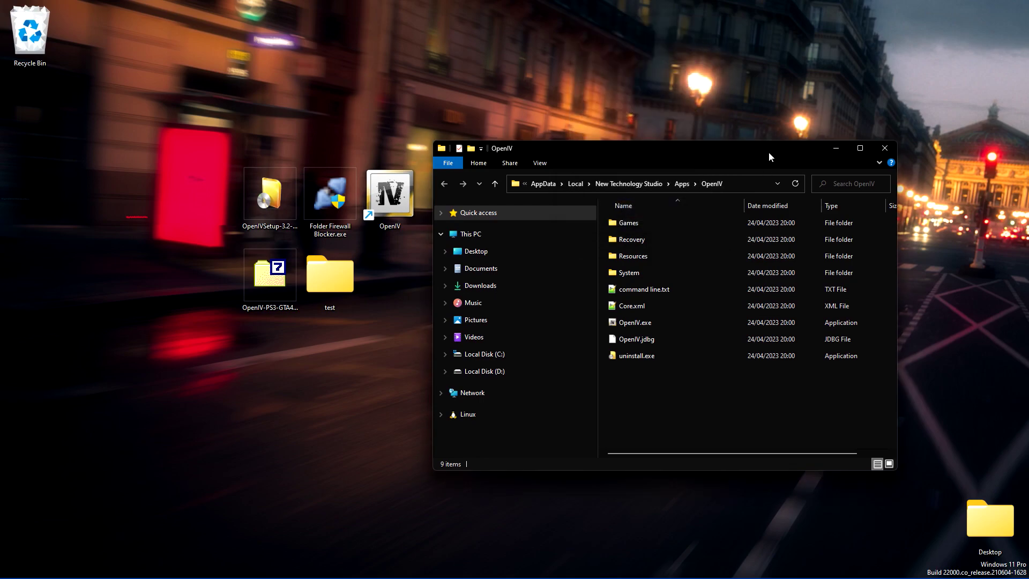
drag(769, 152, 795, 118)
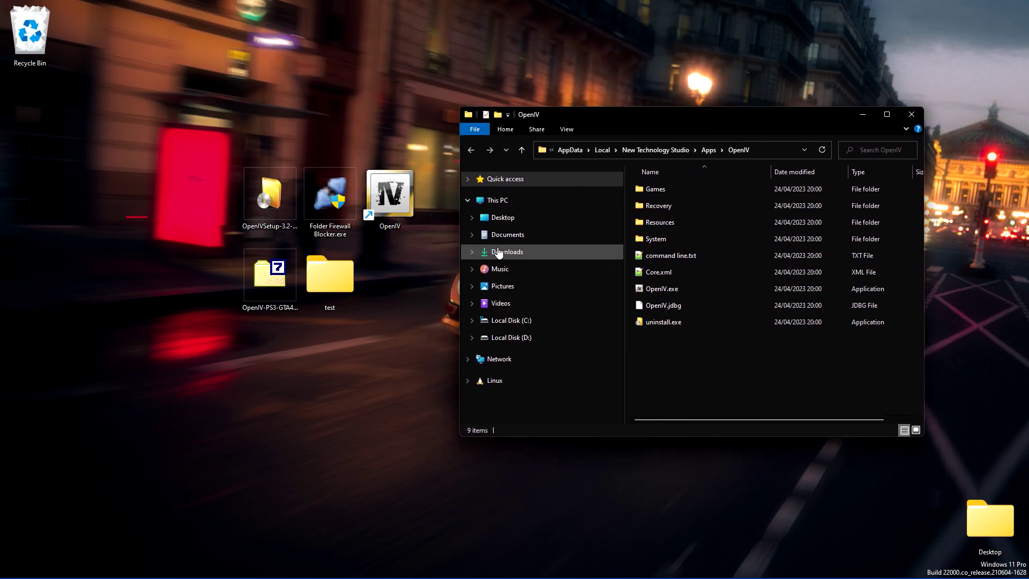
click(401, 192)
double_click(402, 194)
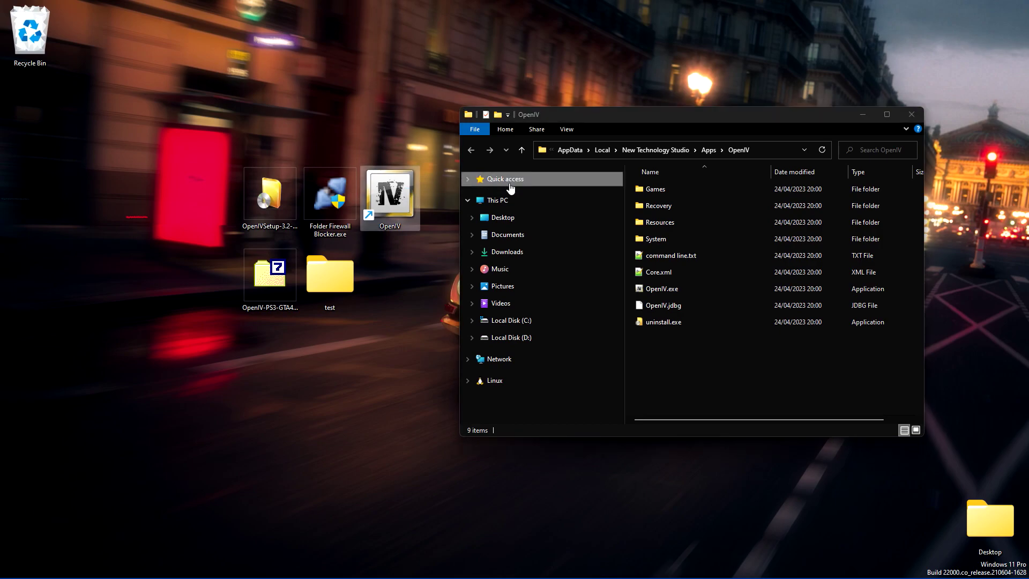
drag(502, 163, 513, 136)
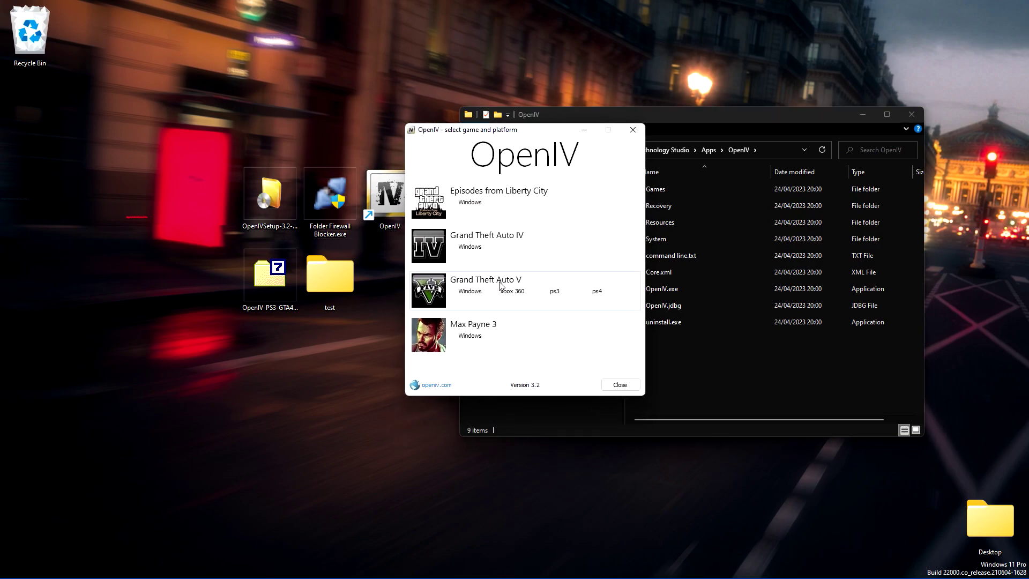
click(620, 385)
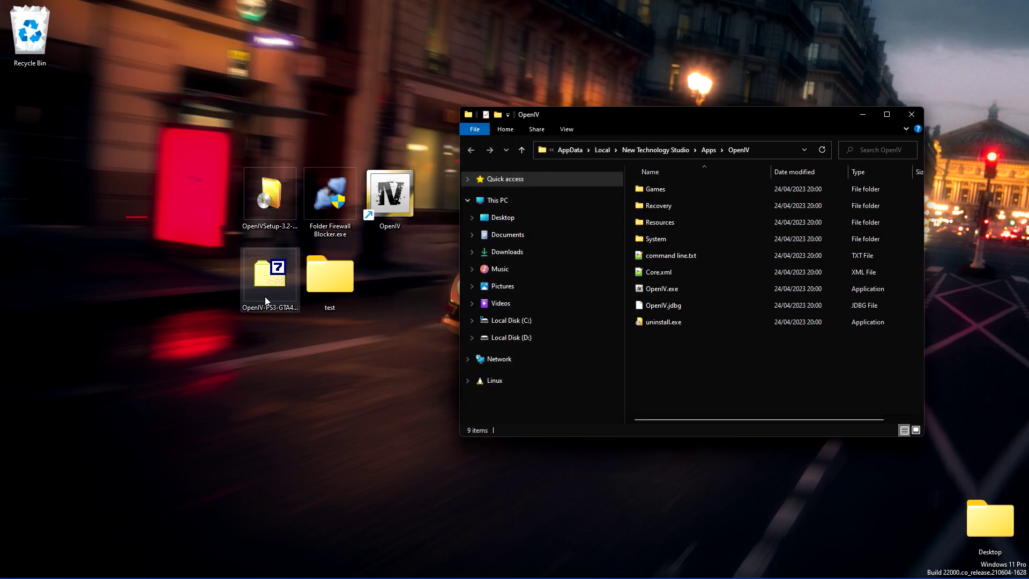
Step: Open the OpenIV PS3 GTA4 archive and browse the destination window to Games\IV
double_click(267, 301)
drag(288, 327, 357, 157)
drag(241, 310, 792, 363)
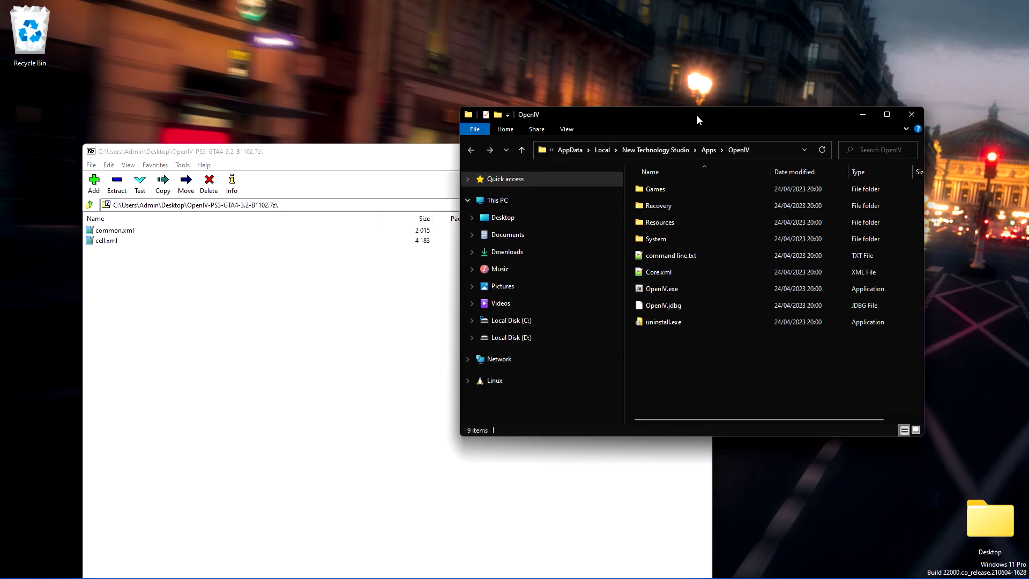
drag(697, 116, 753, 41)
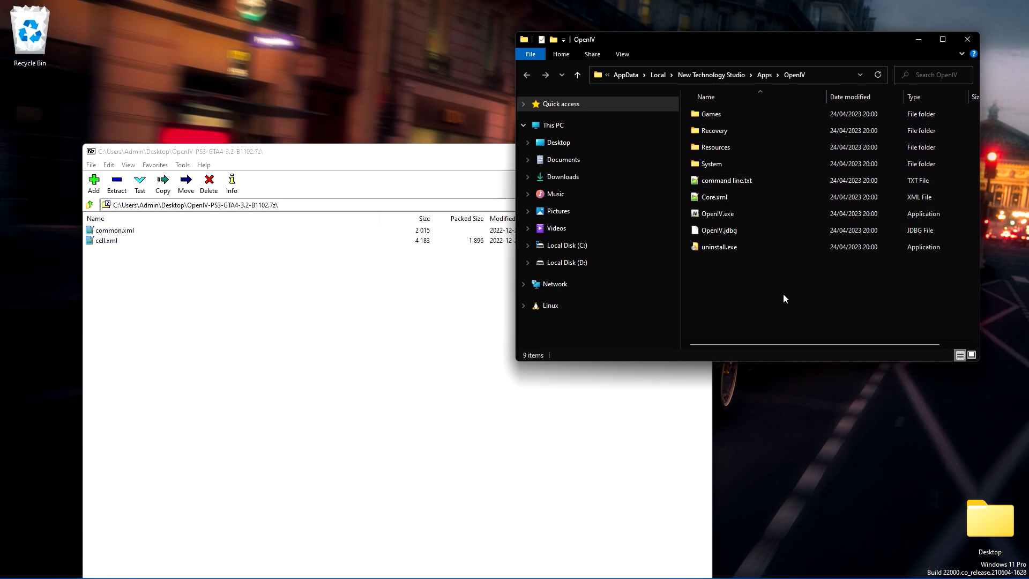
double_click(725, 115)
double_click(710, 145)
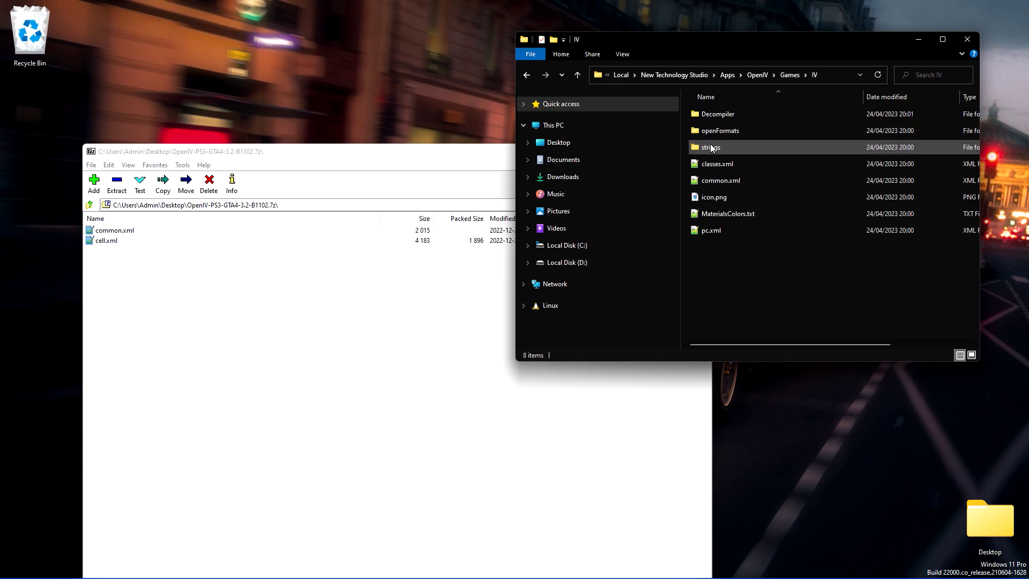
Step: Move common.xml and cell.xml into IV, replacing the existing common.xml, then close the archive
drag(344, 340, 785, 271)
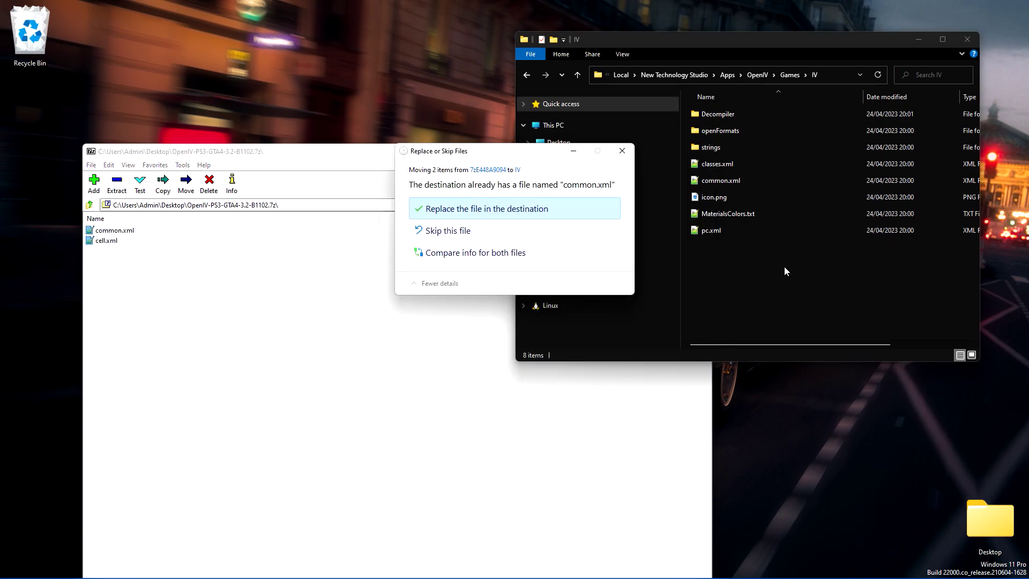
click(584, 210)
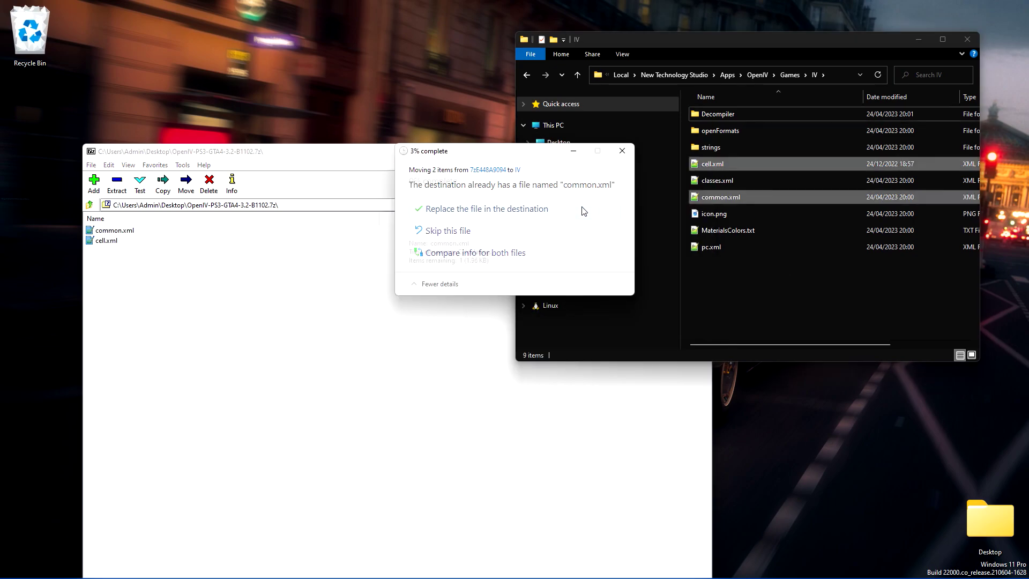
click(443, 340)
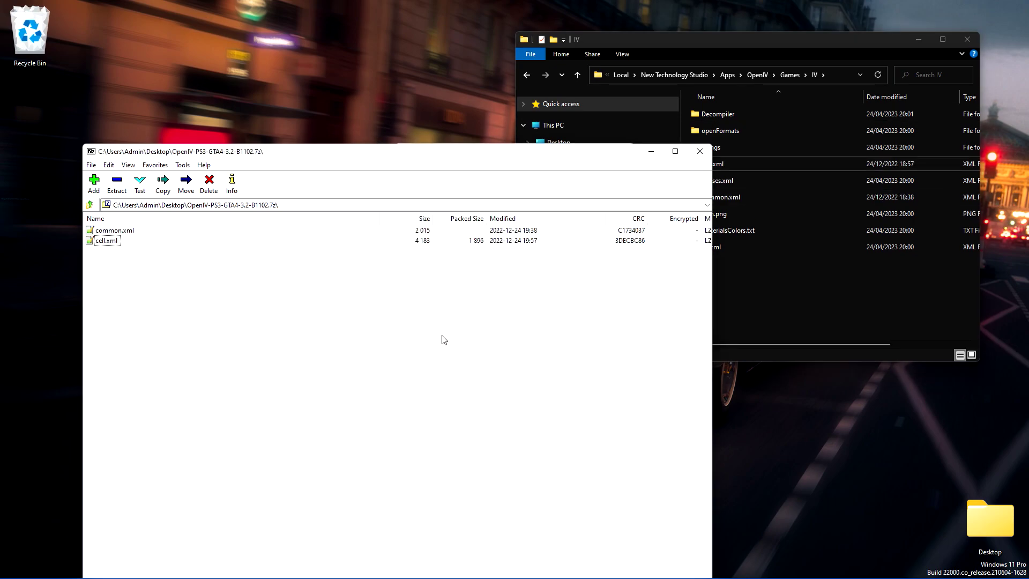
click(699, 152)
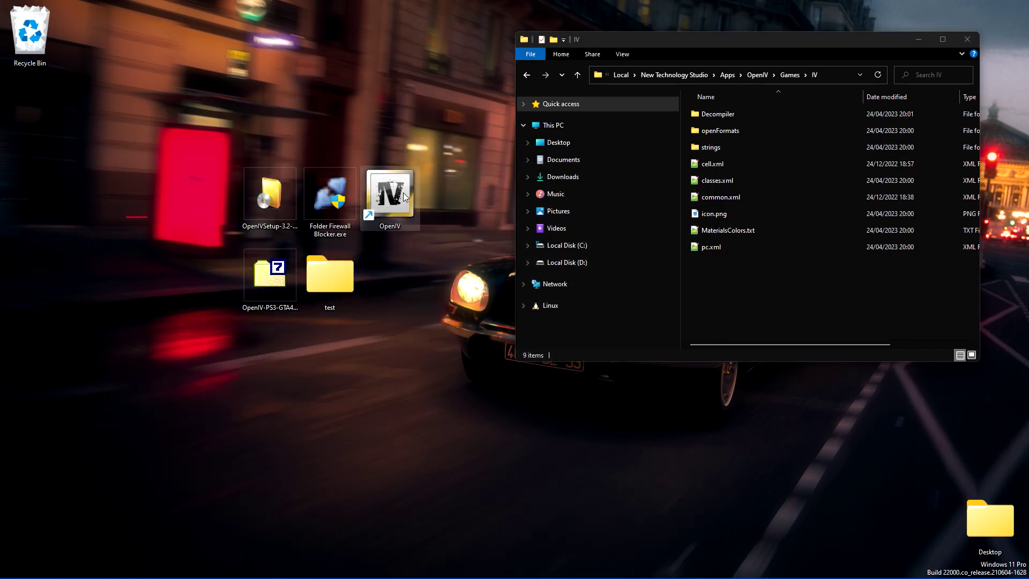
Step: Launch OpenIV and pick Grand Theft Auto IV for the ps3 platform
double_click(403, 192)
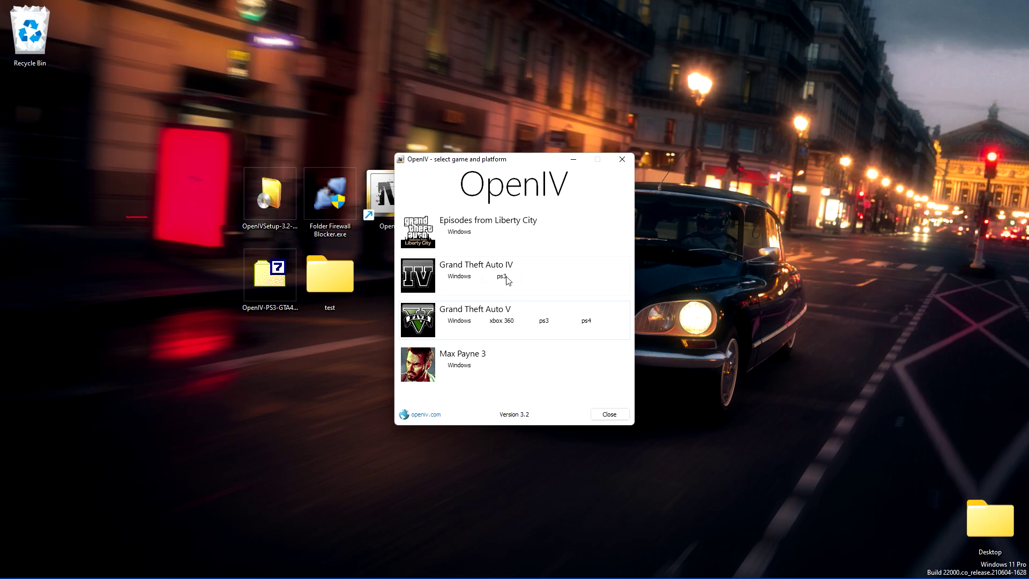
click(504, 277)
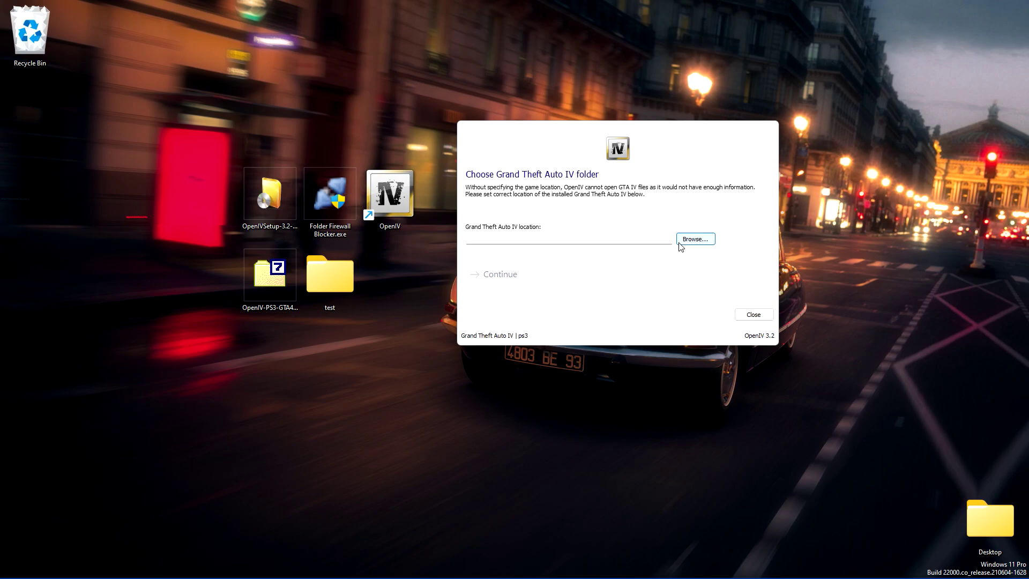
Step: Open the Desktop test folder and check it holds GTAIV.exe and ps3.rpf
double_click(343, 282)
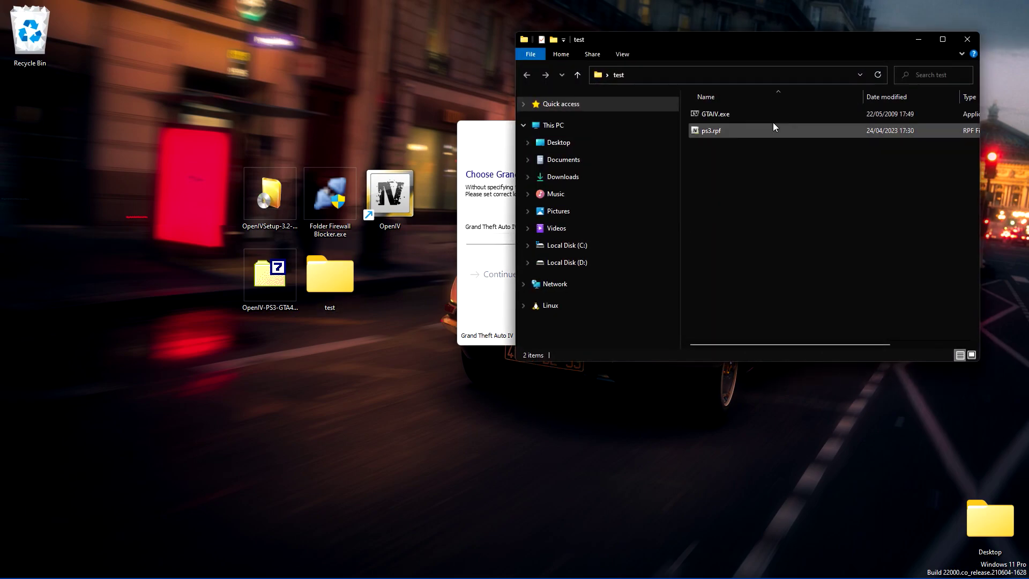
drag(753, 41, 354, 82)
drag(351, 217, 292, 177)
drag(450, 275, 406, 184)
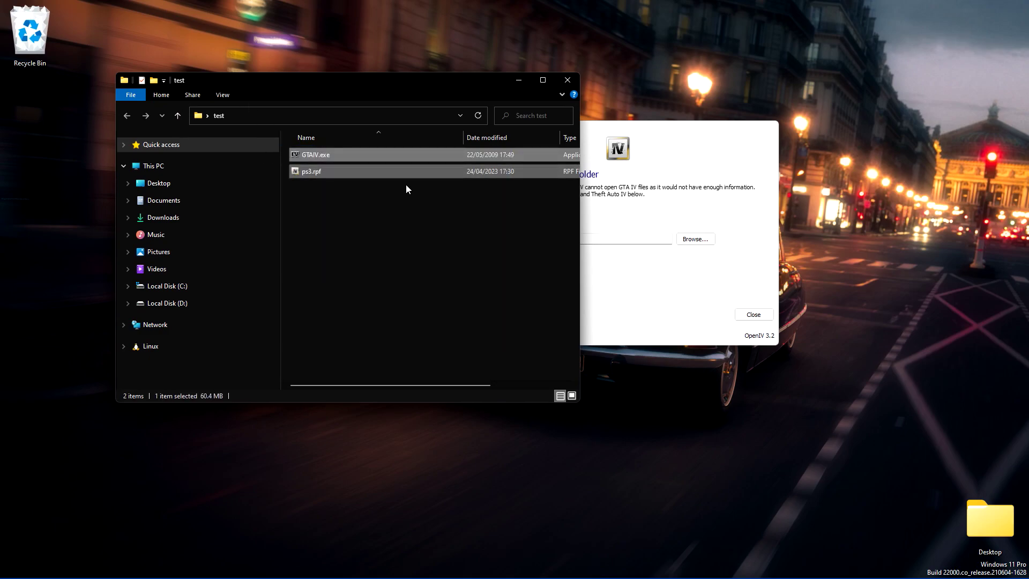
Step: Choose the test folder as the game location and continue past the folder and Backups pages
click(629, 206)
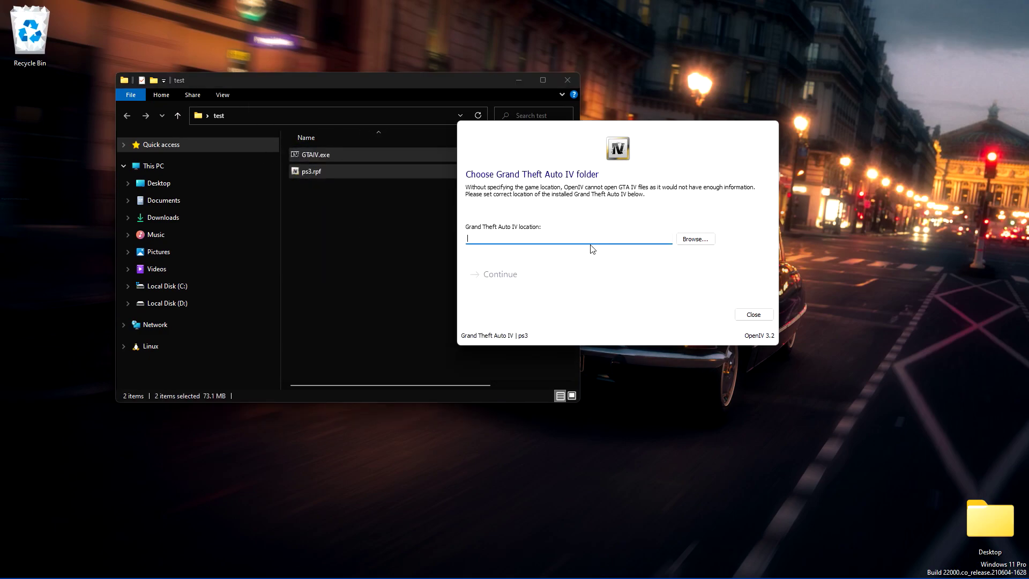
click(691, 239)
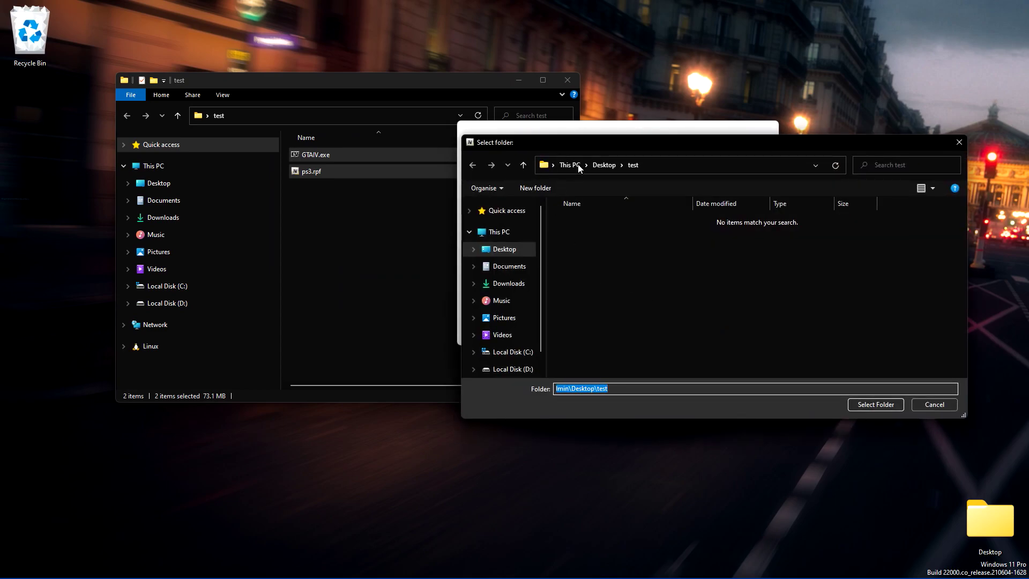
click(873, 406)
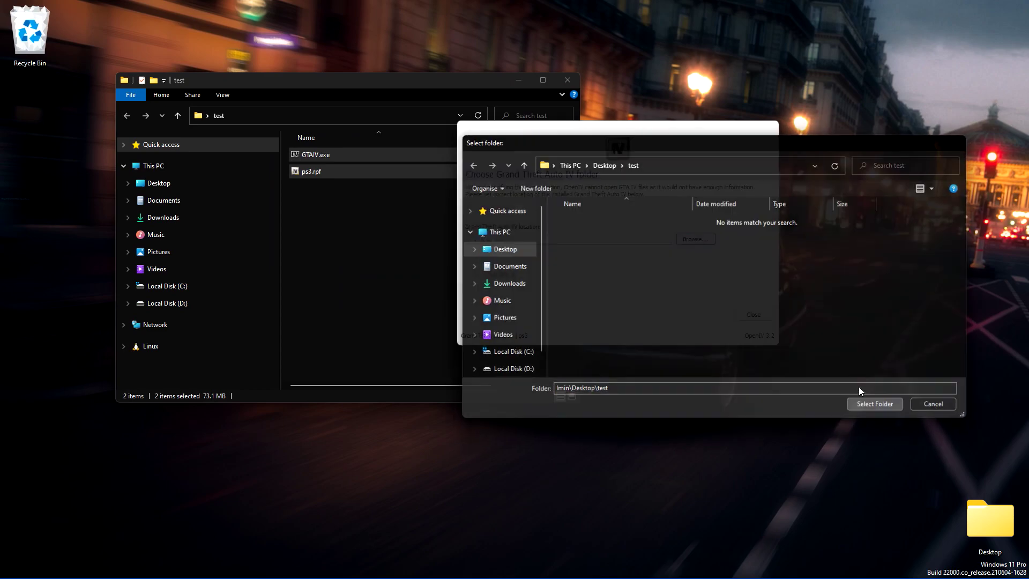
click(515, 276)
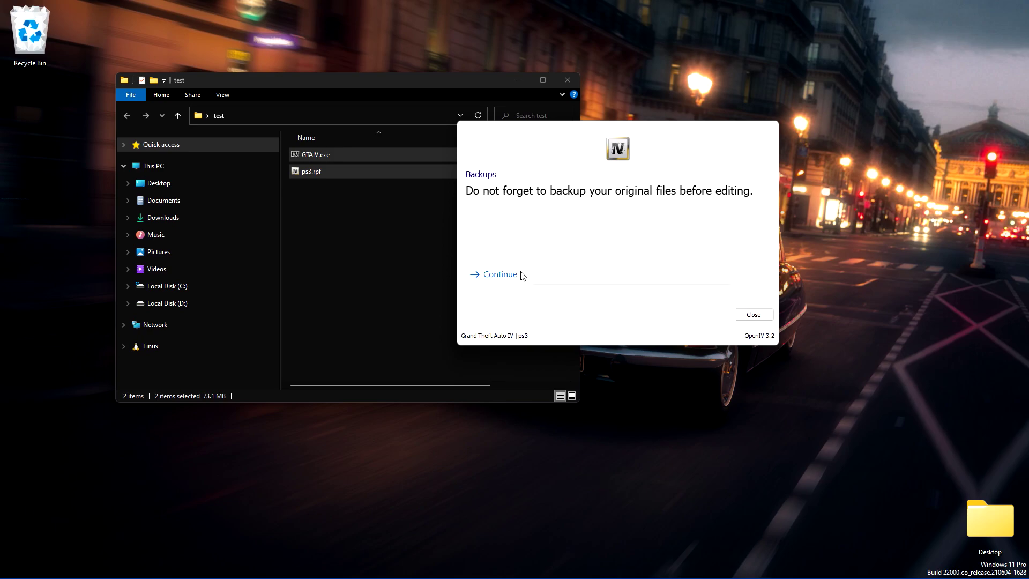
click(520, 275)
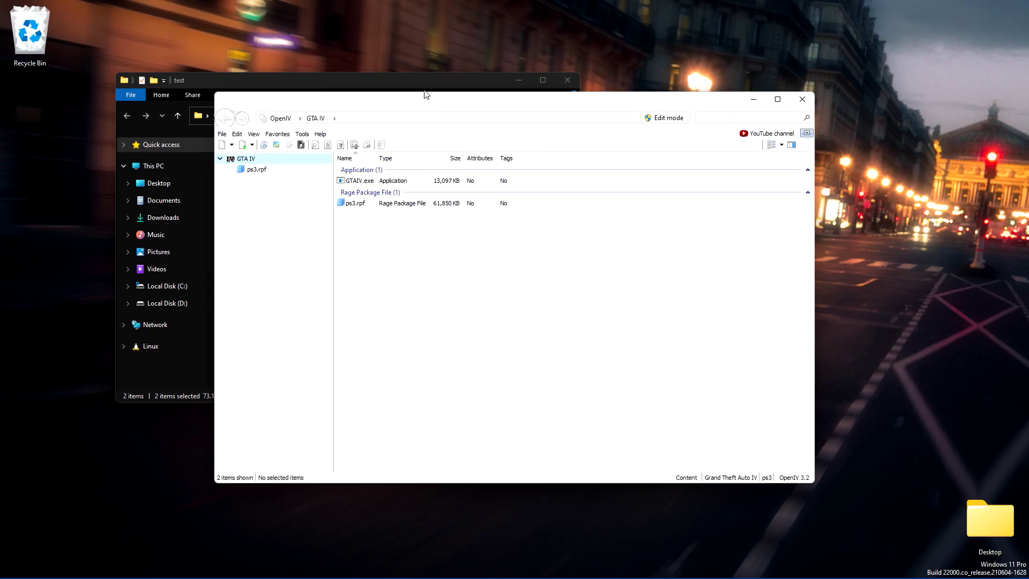
Step: Open ps3.rpf, suppress the edit mode notice permanently, and enter the textures folder
drag(426, 94, 614, 20)
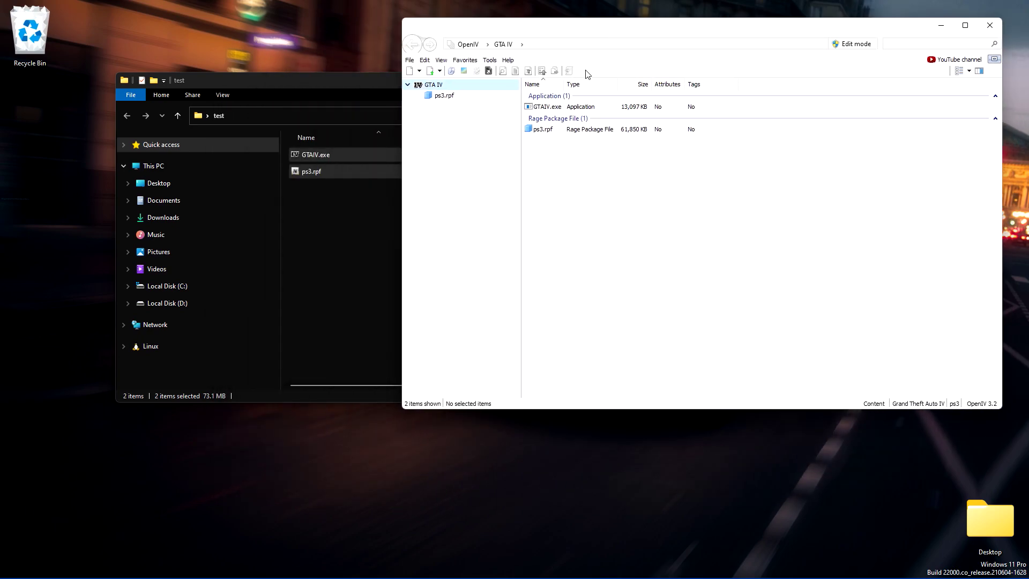
click(560, 131)
double_click(560, 131)
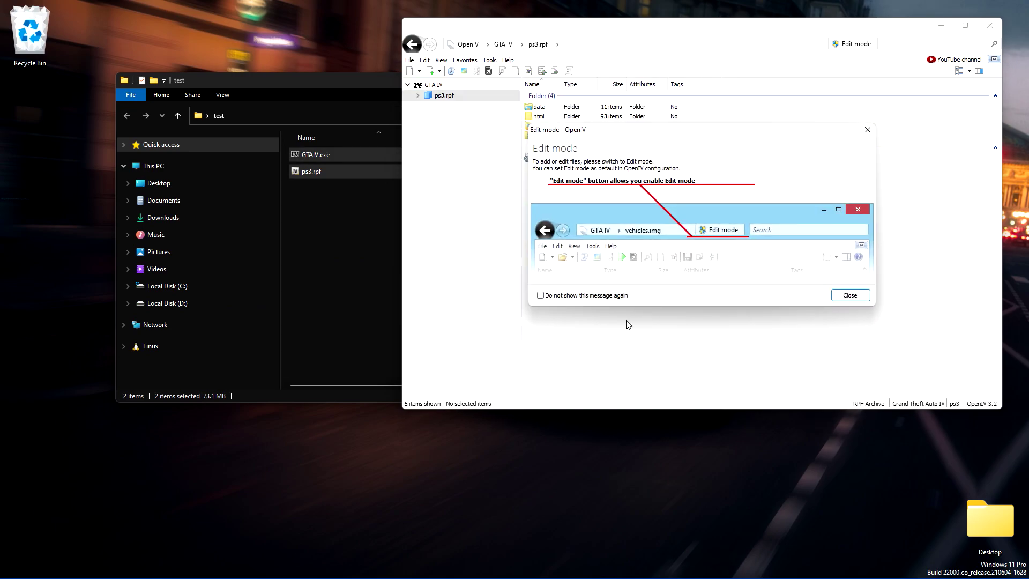
click(584, 296)
click(850, 295)
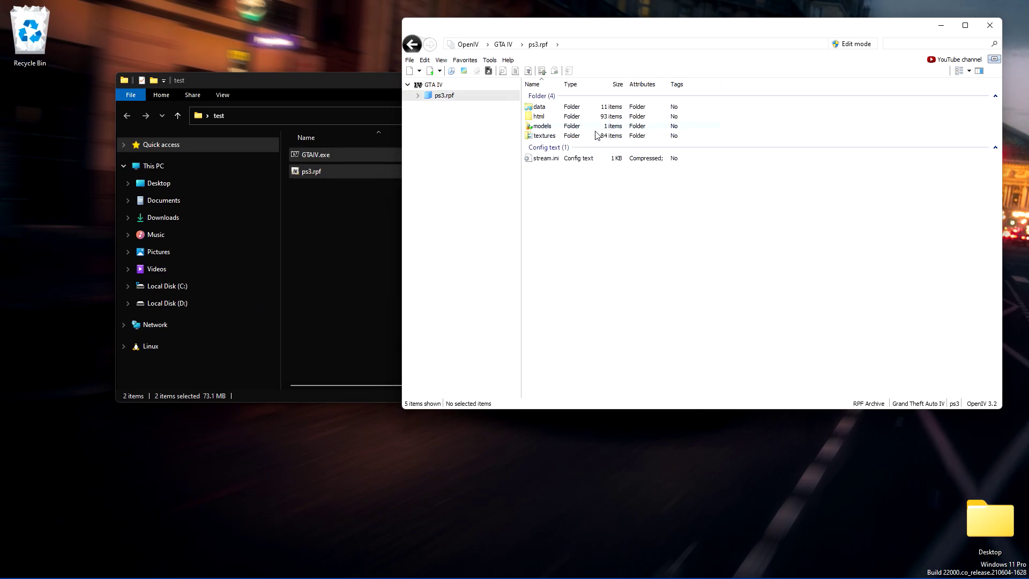
double_click(598, 136)
Step: Browse the texture dictionaries such as browser.ctd, then return to the textures folder
drag(852, 142, 443, 209)
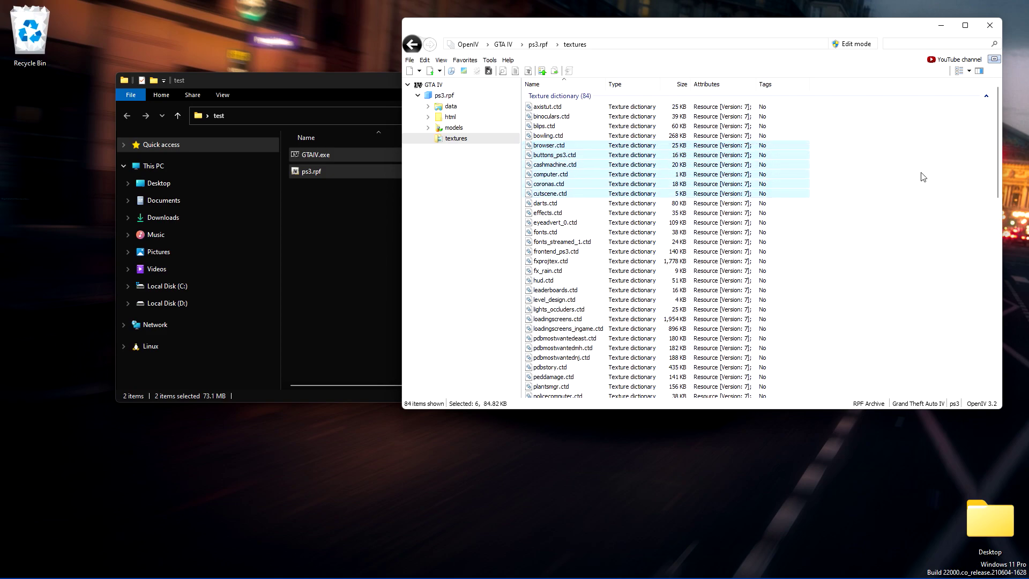
click(899, 162)
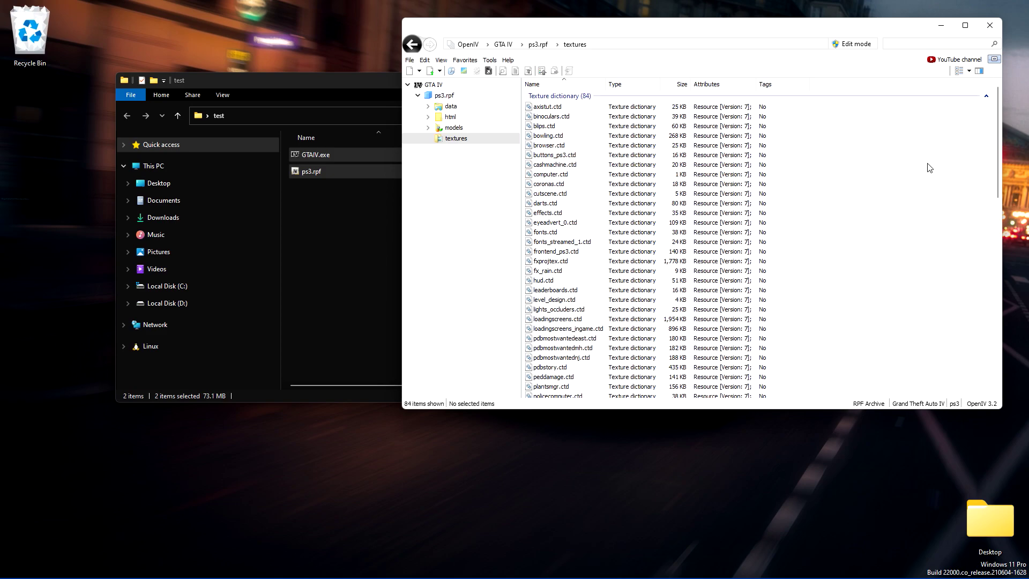
click(641, 147)
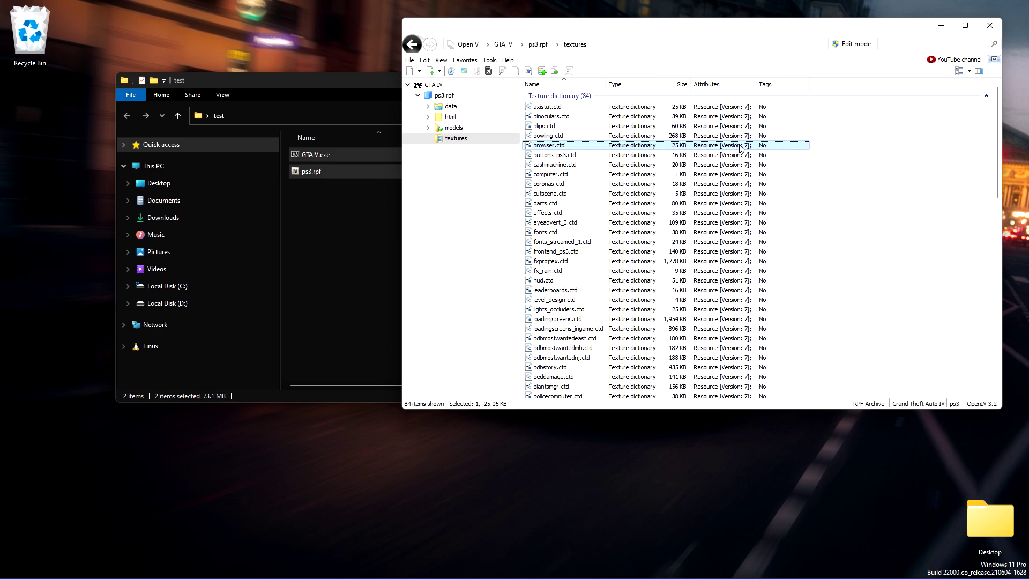
click(833, 143)
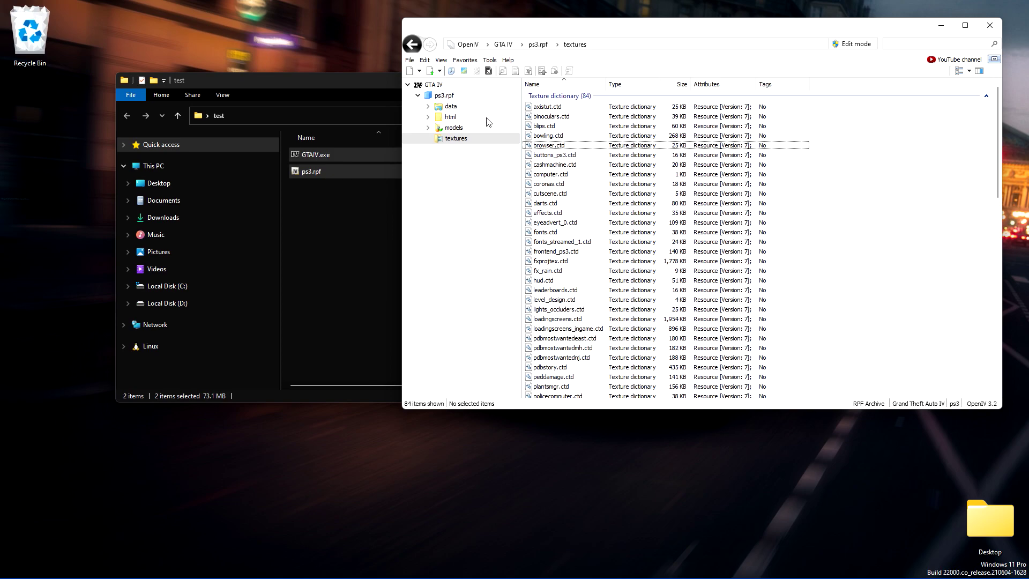
click(445, 96)
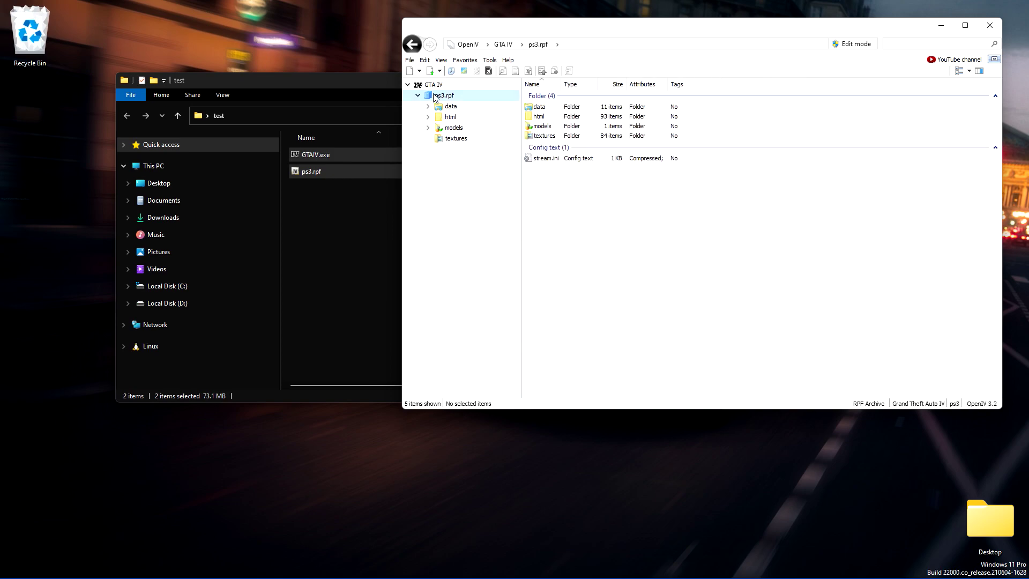
click(456, 140)
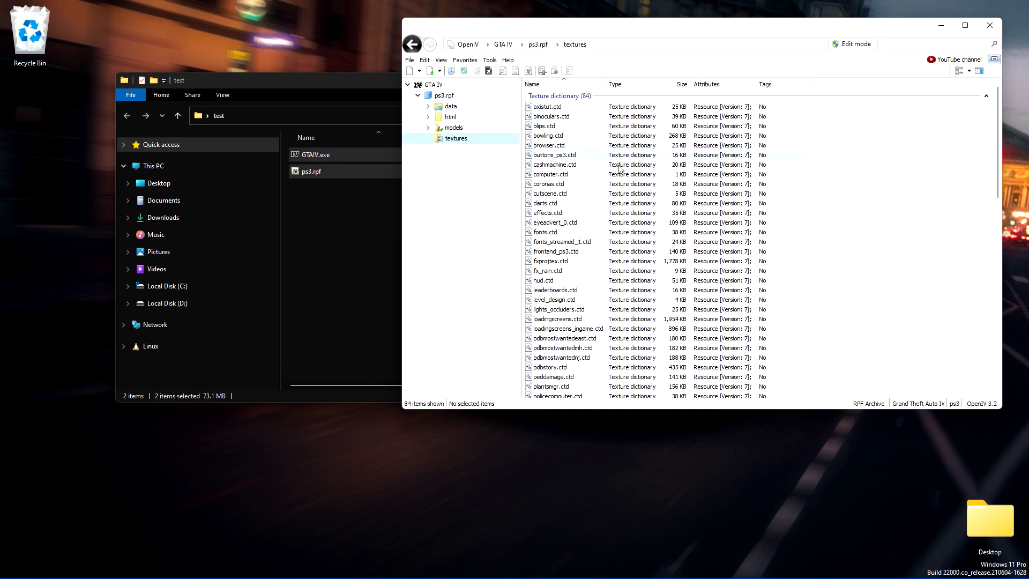
Step: Turn on edit mode from the File menu, accepting the auto-save warning
click(410, 60)
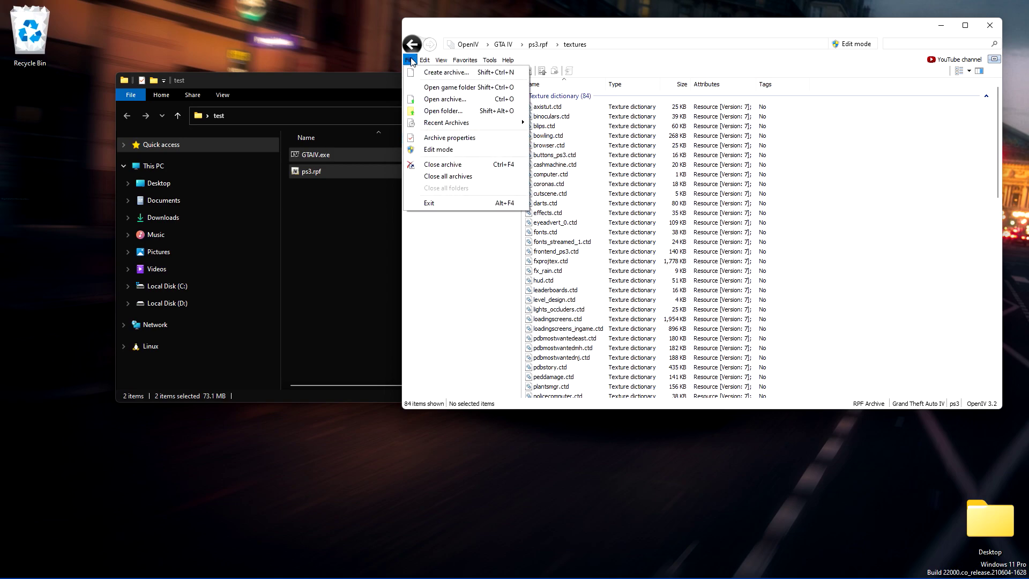
click(457, 150)
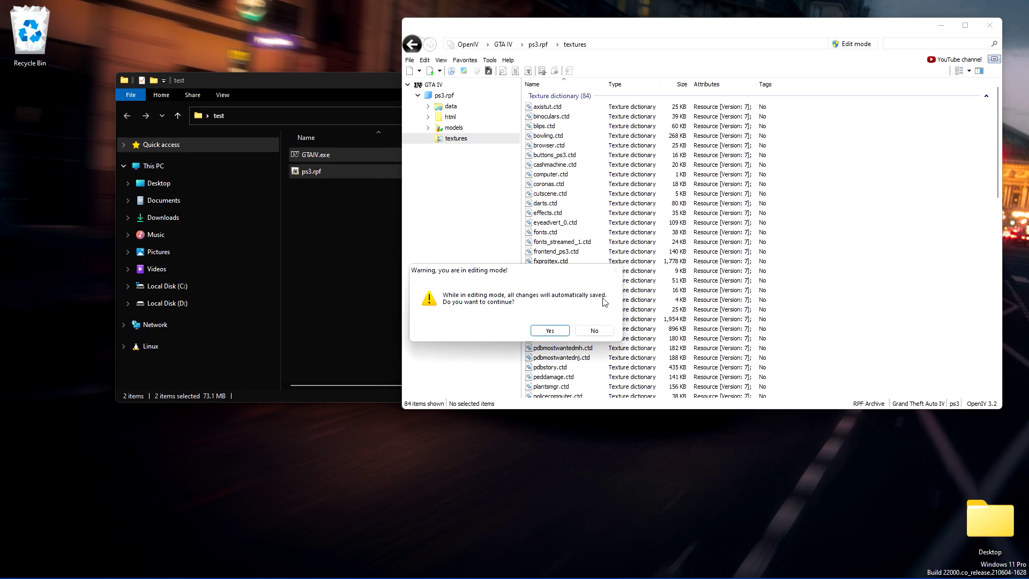
click(560, 328)
Step: Defragment ps3.rpf via File > Defragmentation and acknowledge completion
click(411, 61)
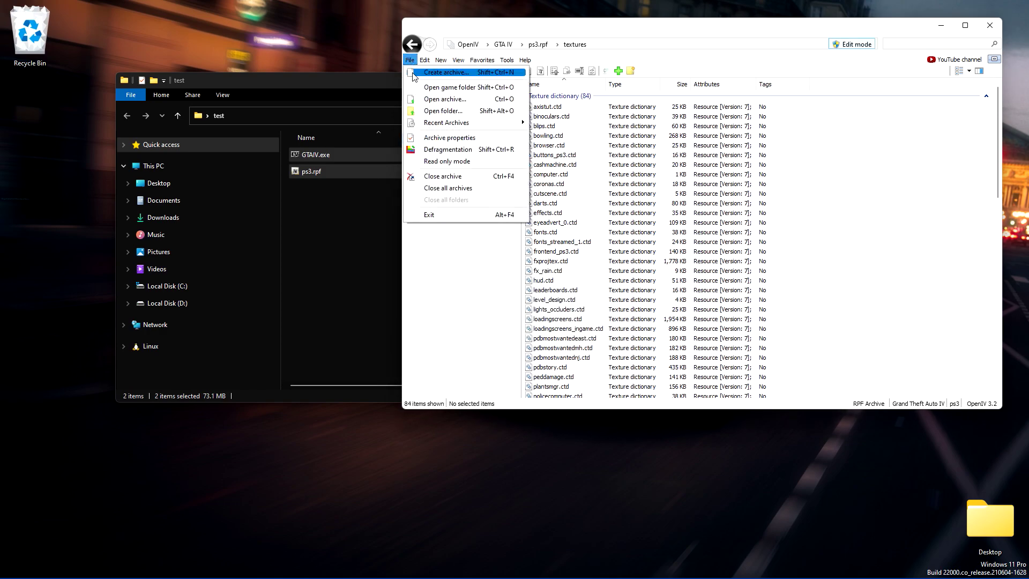
click(442, 151)
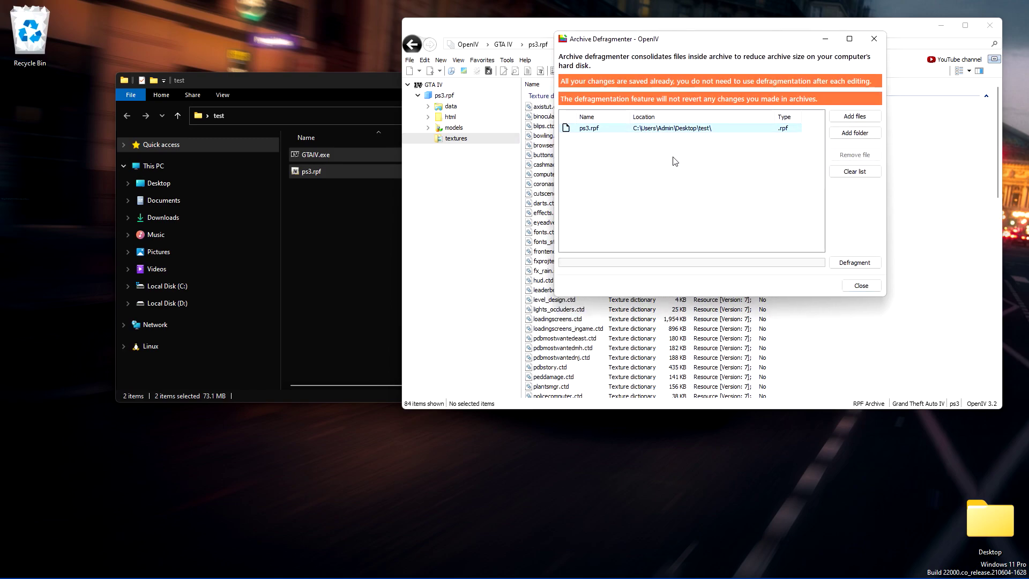
click(864, 263)
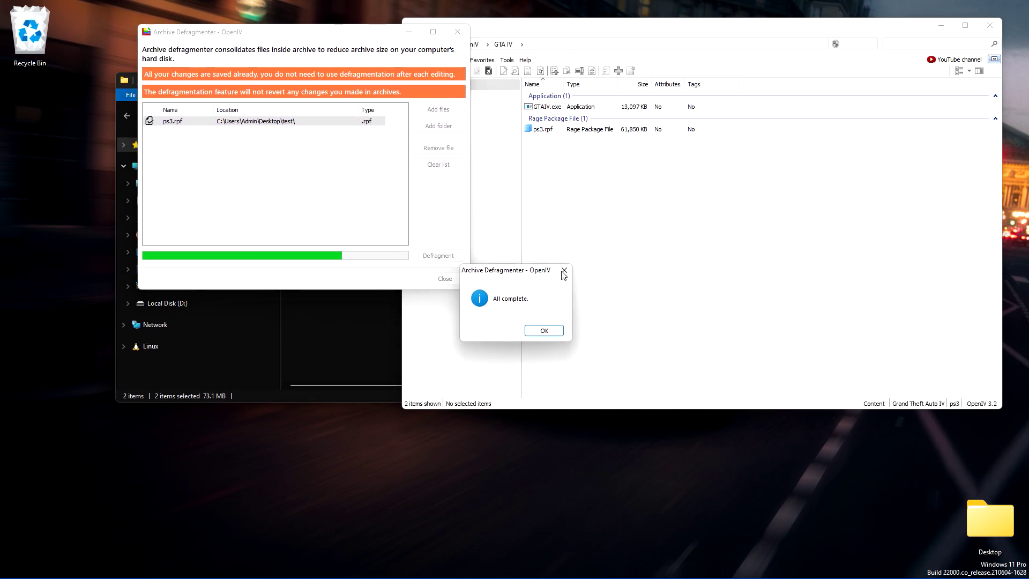
click(548, 334)
Step: Reopen the rebuilt ps3.rpf and enter its textures folder
click(509, 330)
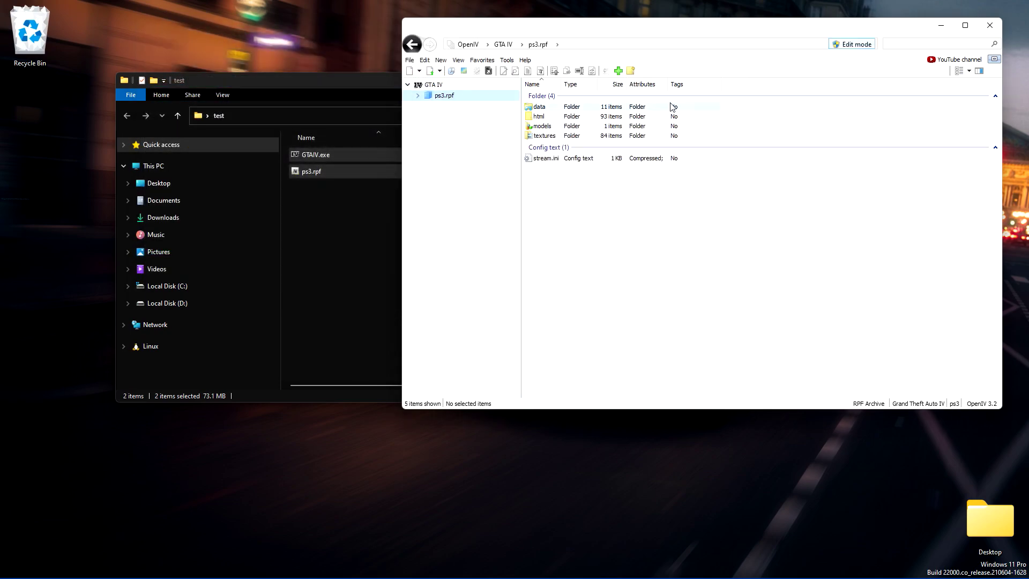
double_click(568, 138)
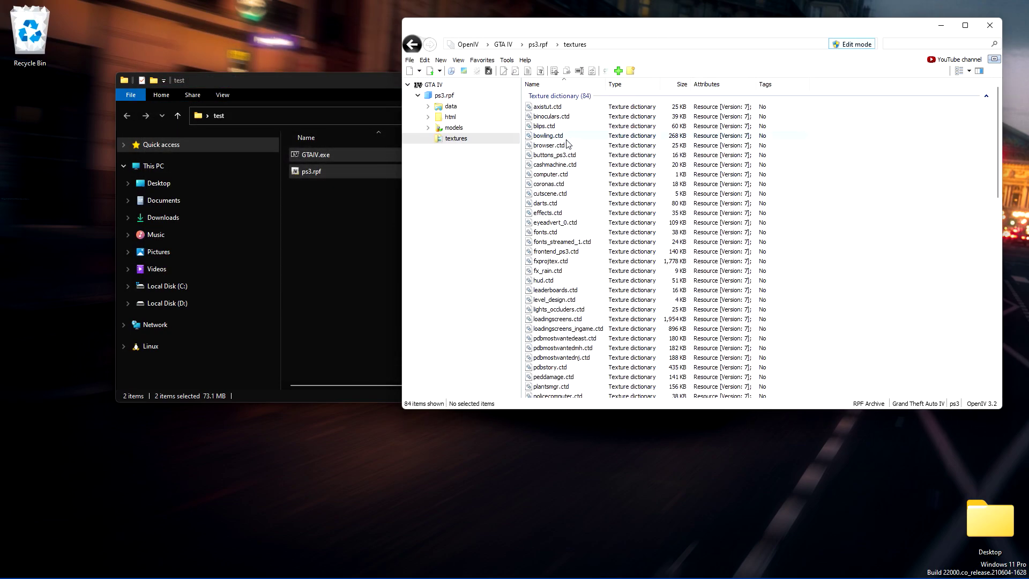
drag(877, 281, 938, 198)
click(939, 197)
Step: Scroll through the texture dictionaries down to zombie.ctd and back up
scroll(626, 266, down, 16)
scroll(626, 267, down, 4)
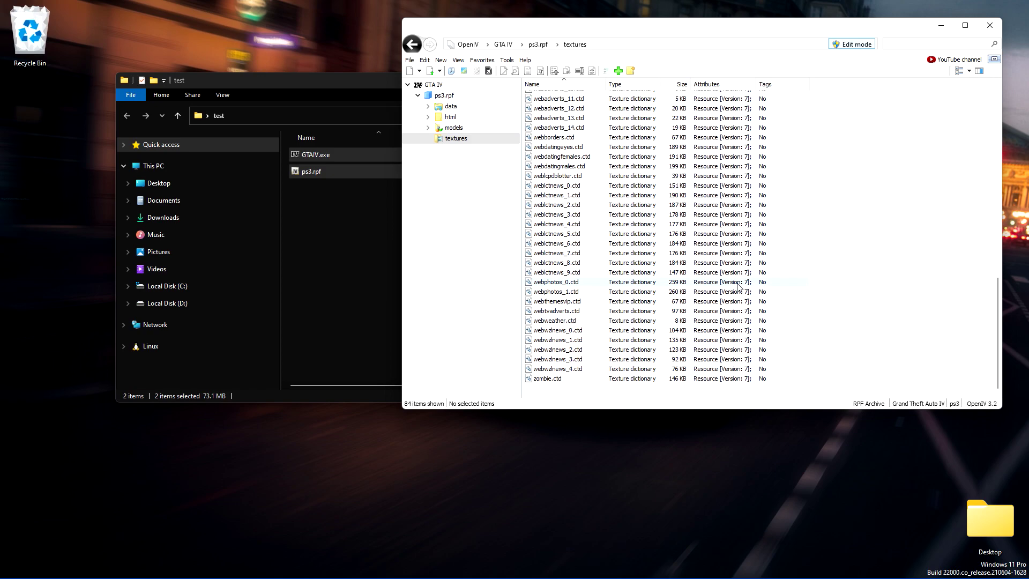
drag(776, 388, 831, 155)
click(832, 285)
scroll(810, 259, up, 11)
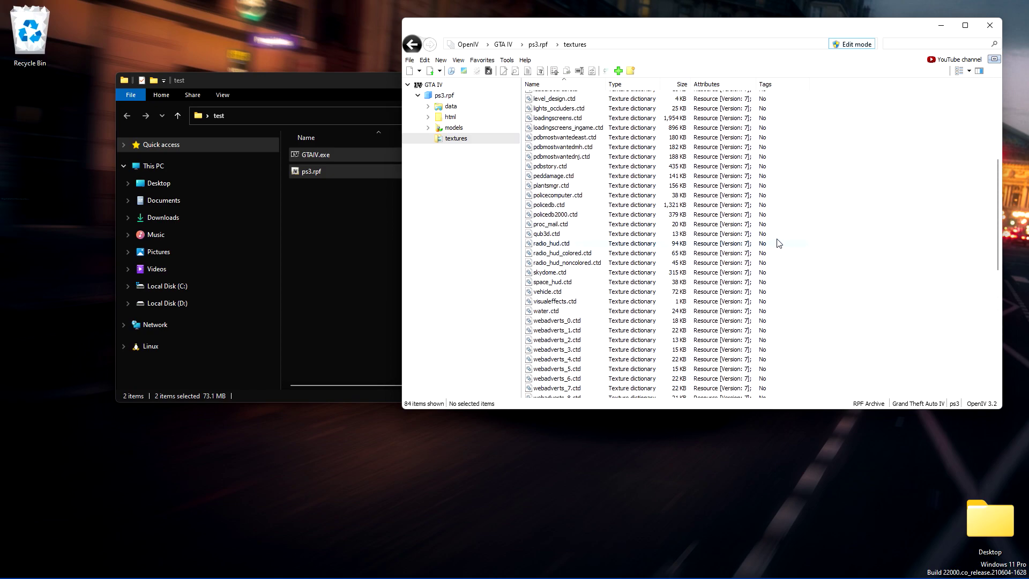